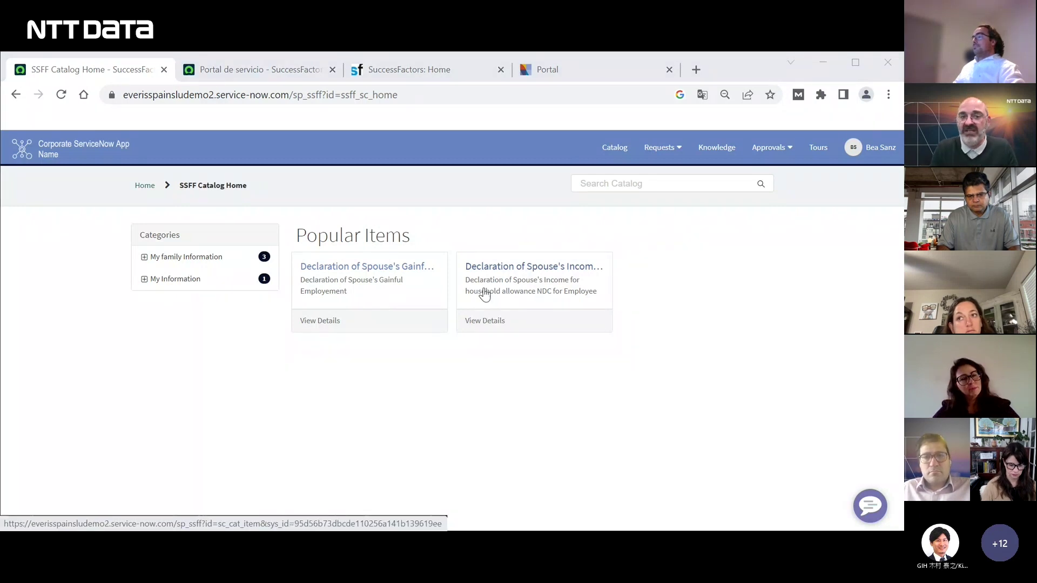
- Open the "Declaration of Spouse's Income for household allowance NDC for Employee" request form and look over its first fields
{"action": "left_click", "coordinate": [514, 274]}
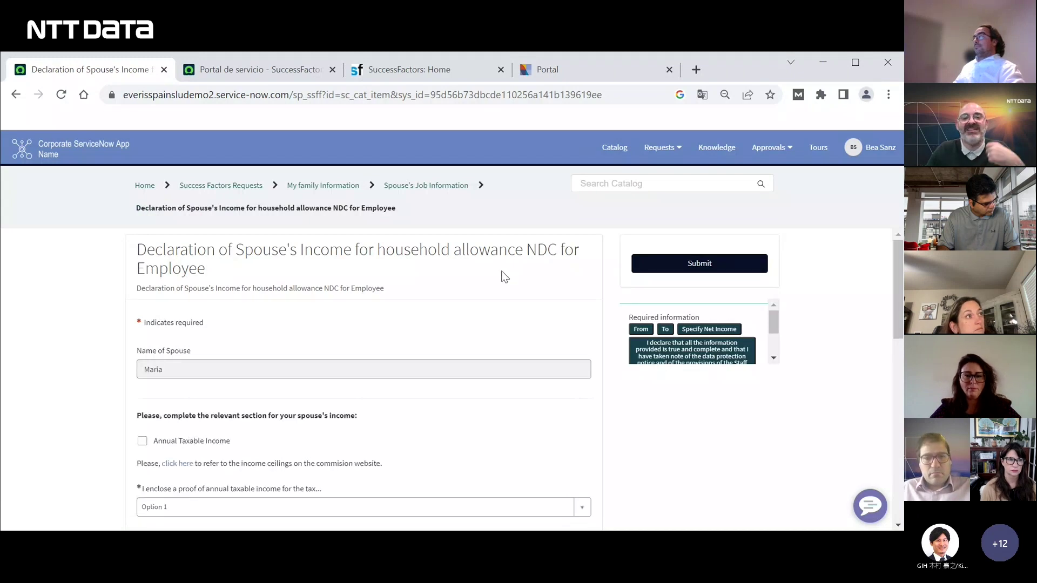
{"action": "left_click_drag", "start_coordinate": [896, 281], "coordinate": [891, 303]}
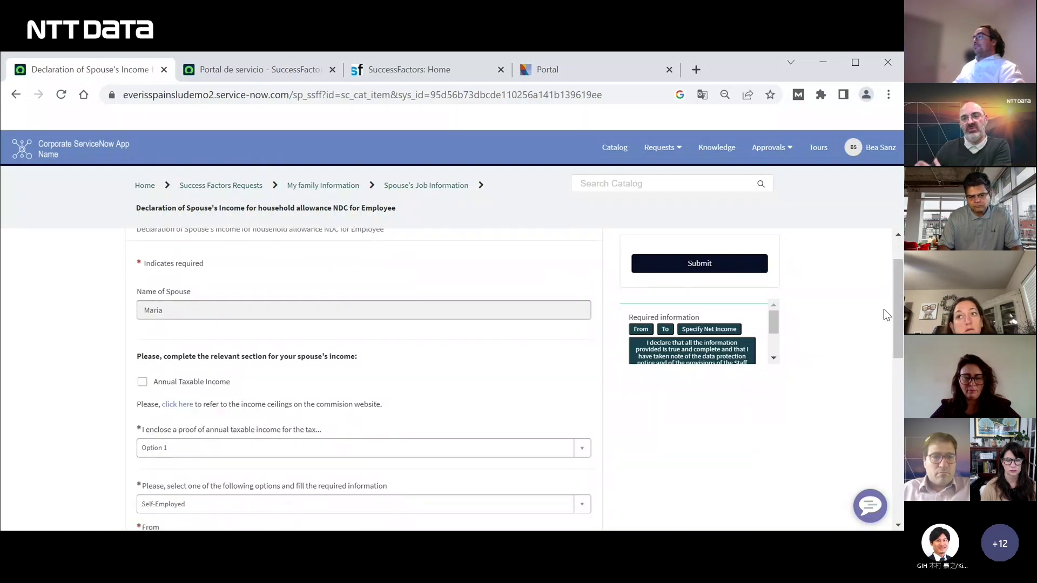
{"action": "scroll", "coordinate": [886, 313], "scroll_direction": "up", "scroll_amount": 2}
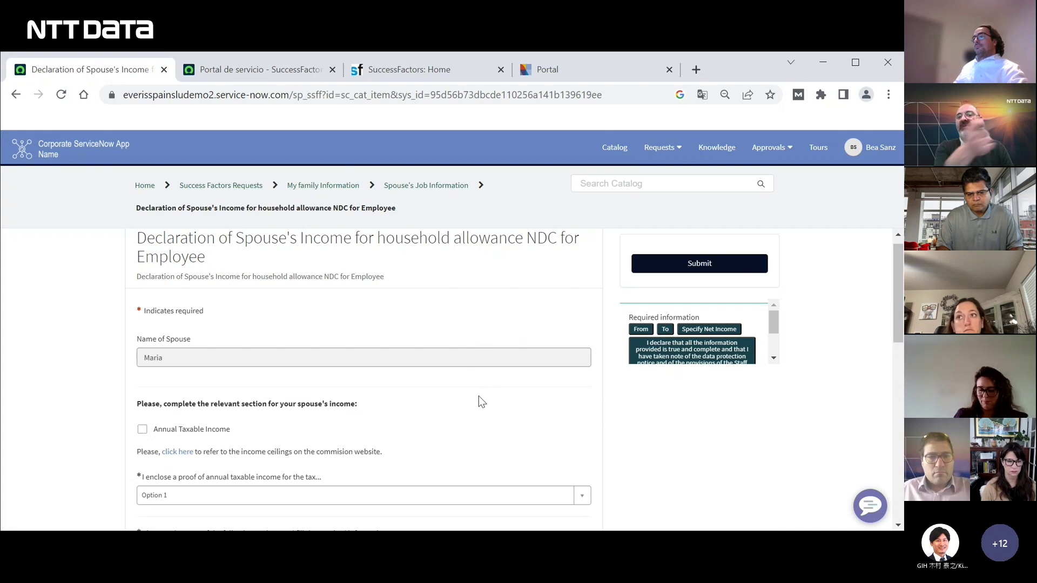
{"action": "scroll", "coordinate": [478, 396], "scroll_direction": "down", "scroll_amount": 3}
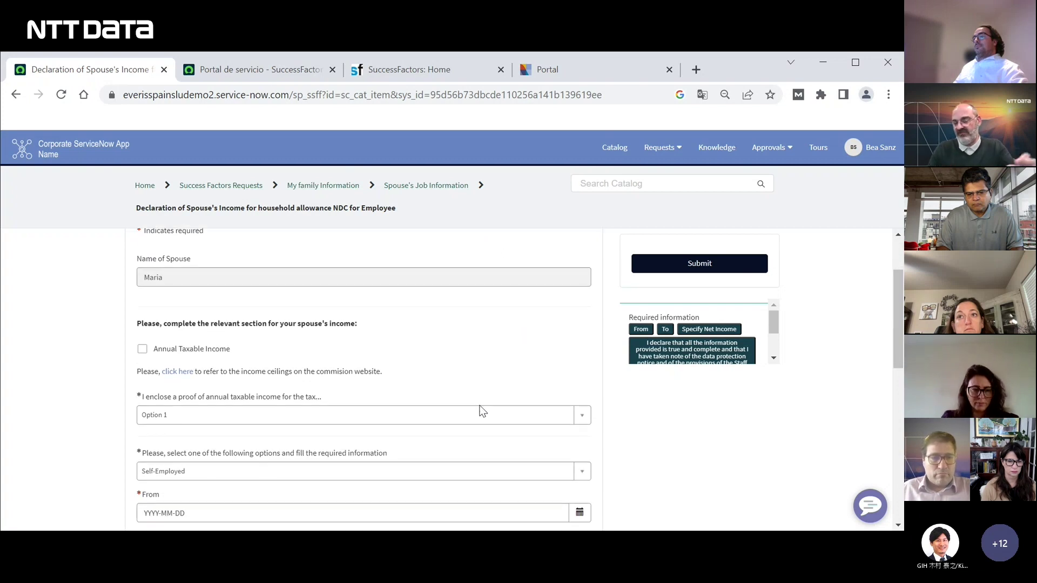
- Preview the spouse's employment options by trying Other Circumstances and returning the selection to Self-Employed
{"action": "left_click", "coordinate": [487, 419]}
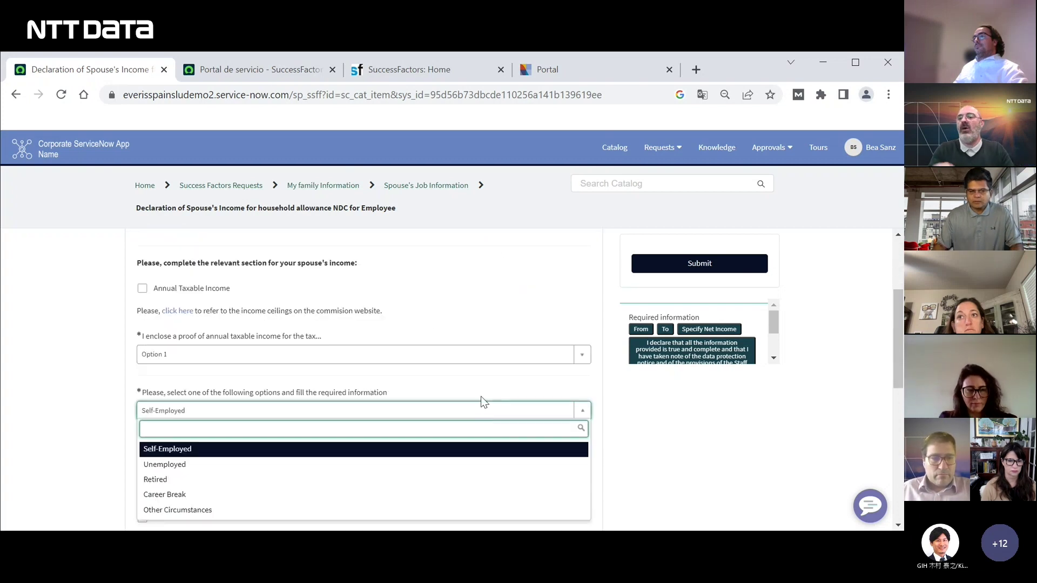
{"action": "left_click", "coordinate": [430, 327]}
{"action": "scroll", "coordinate": [430, 326], "scroll_direction": "up", "scroll_amount": 1}
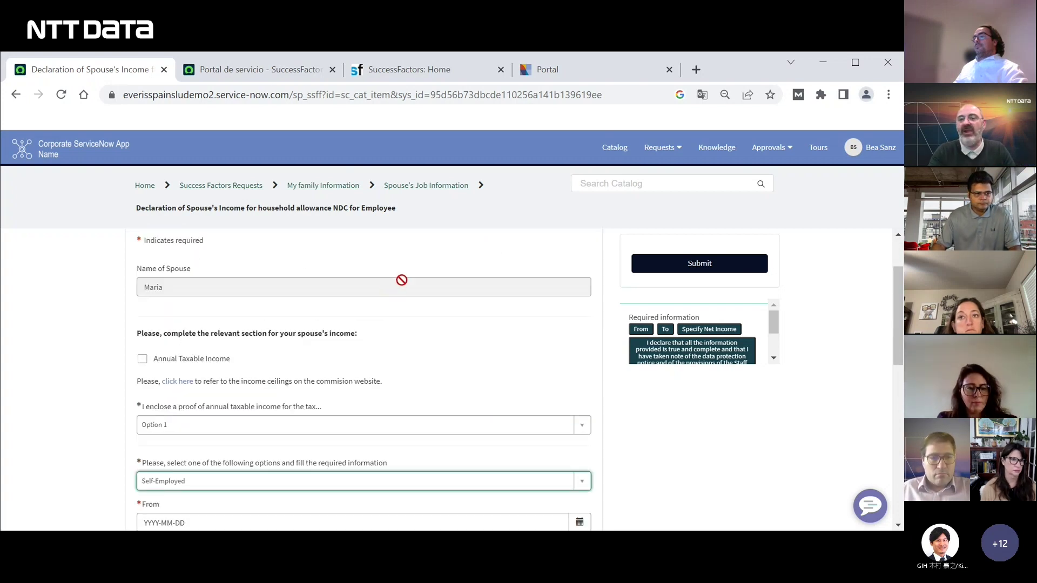
{"action": "scroll", "coordinate": [451, 374], "scroll_direction": "down", "scroll_amount": 1}
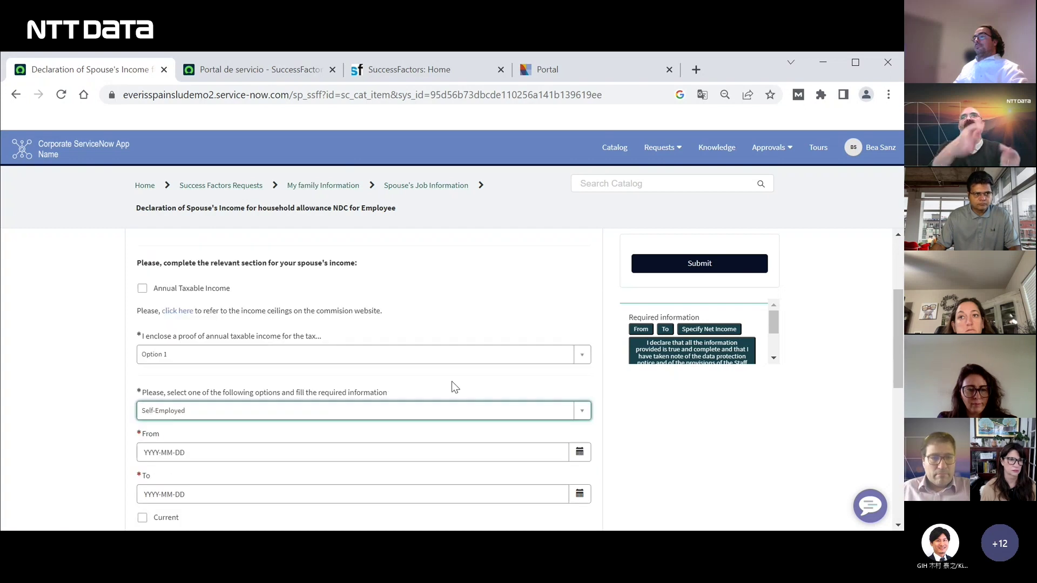
{"action": "left_click", "coordinate": [446, 409]}
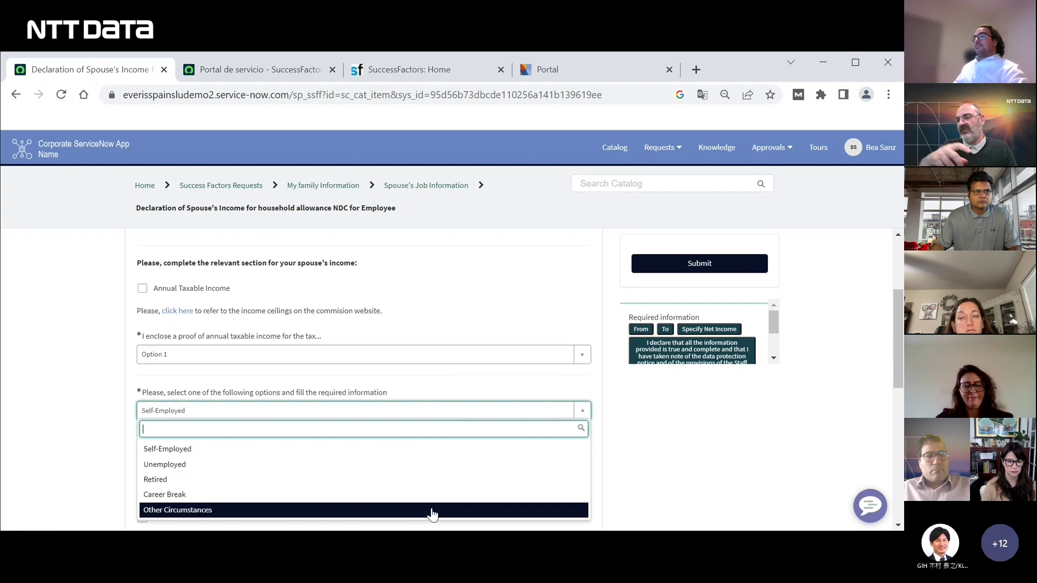
{"action": "left_click", "coordinate": [430, 510]}
{"action": "left_click", "coordinate": [398, 371]}
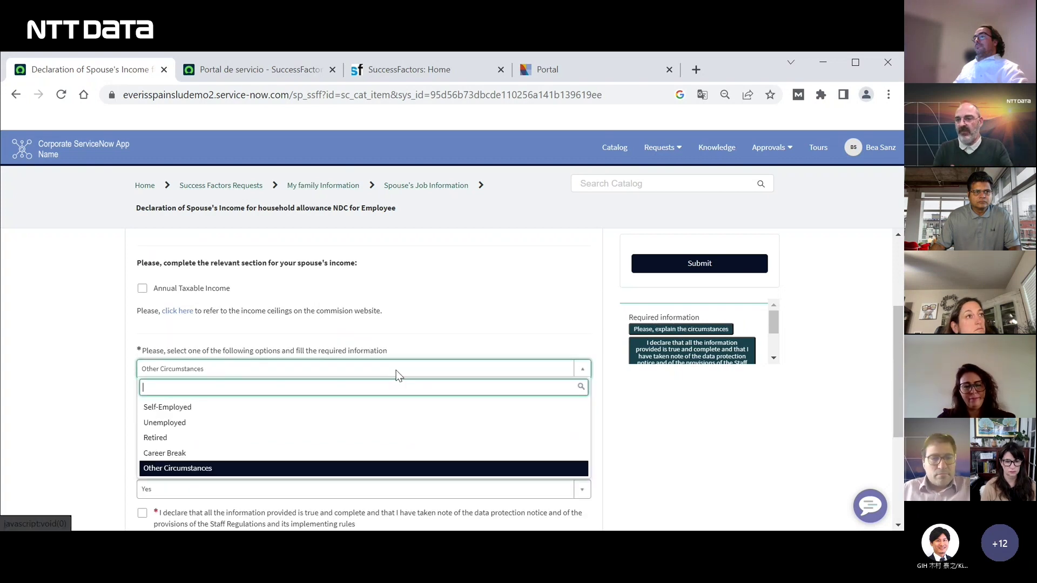
{"action": "left_click", "coordinate": [389, 406]}
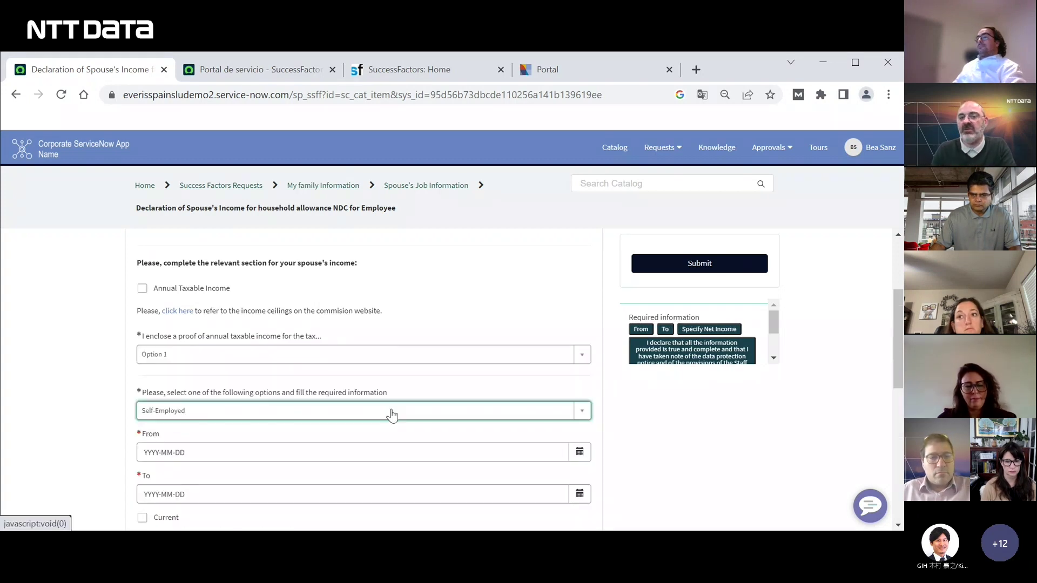
- Set the From date of the spouse's self-employment period to 2023-01-01
{"action": "left_click", "coordinate": [375, 382]}
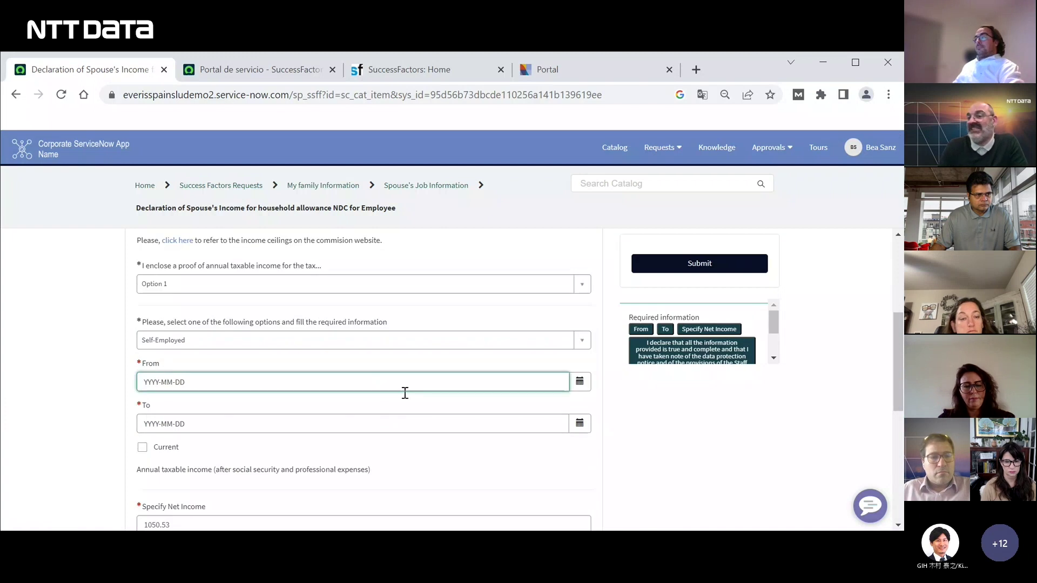
{"action": "left_click", "coordinate": [581, 383]}
{"action": "left_click", "coordinate": [575, 405]}
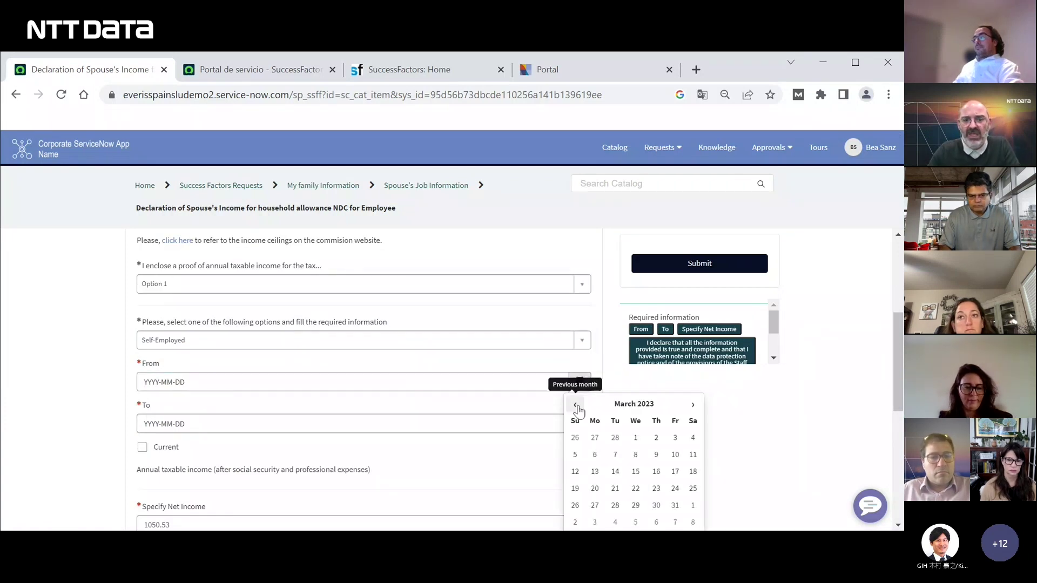
{"action": "left_click", "coordinate": [575, 405]}
{"action": "left_click", "coordinate": [576, 406]}
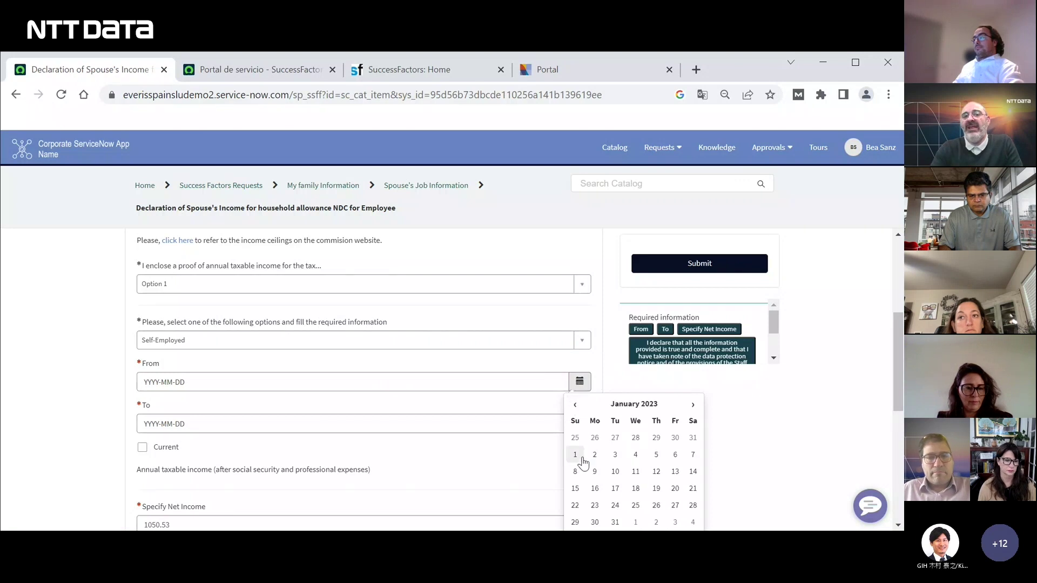
{"action": "left_click", "coordinate": [692, 405]}
{"action": "left_click", "coordinate": [575, 405]}
{"action": "left_click", "coordinate": [576, 455]}
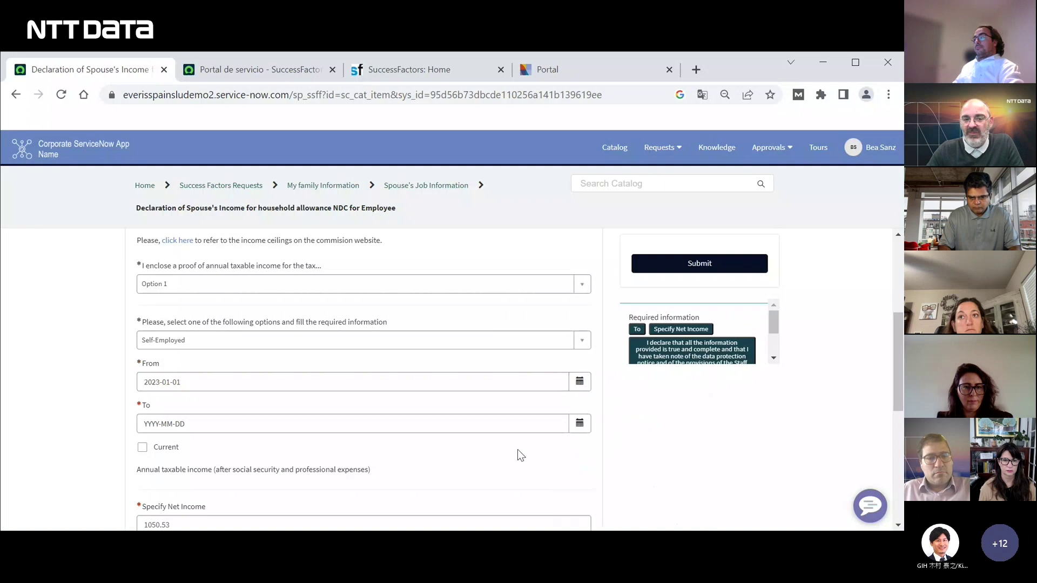
- Set the To date of the spouse's self-employment period to 2023-04-30
{"action": "left_click", "coordinate": [579, 424]}
{"action": "left_click", "coordinate": [576, 403]}
{"action": "left_click", "coordinate": [469, 450]}
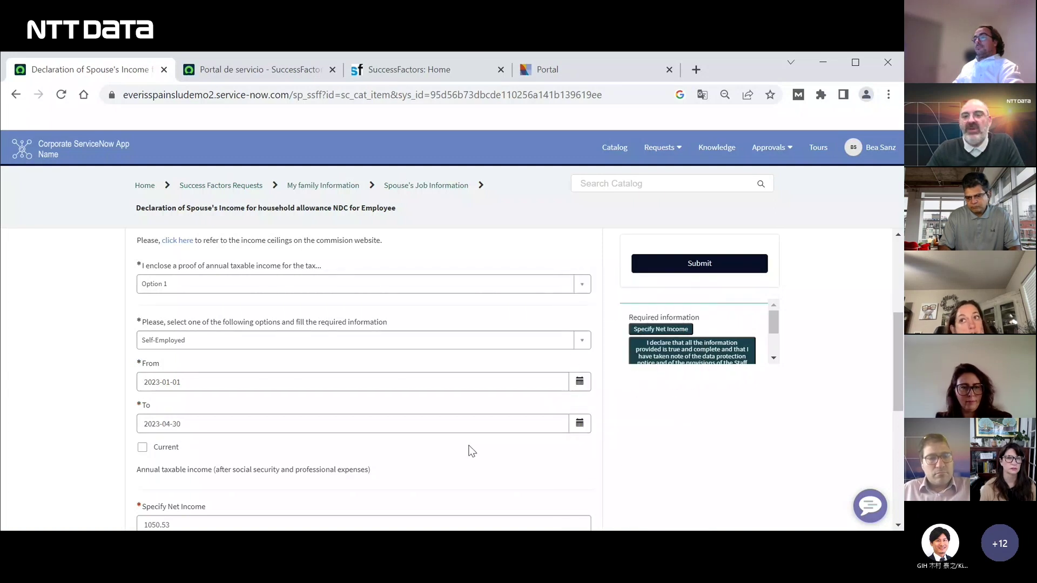
- Replace the spouse's net income amount with 60000
{"action": "scroll", "coordinate": [468, 449], "scroll_direction": "down", "scroll_amount": 1}
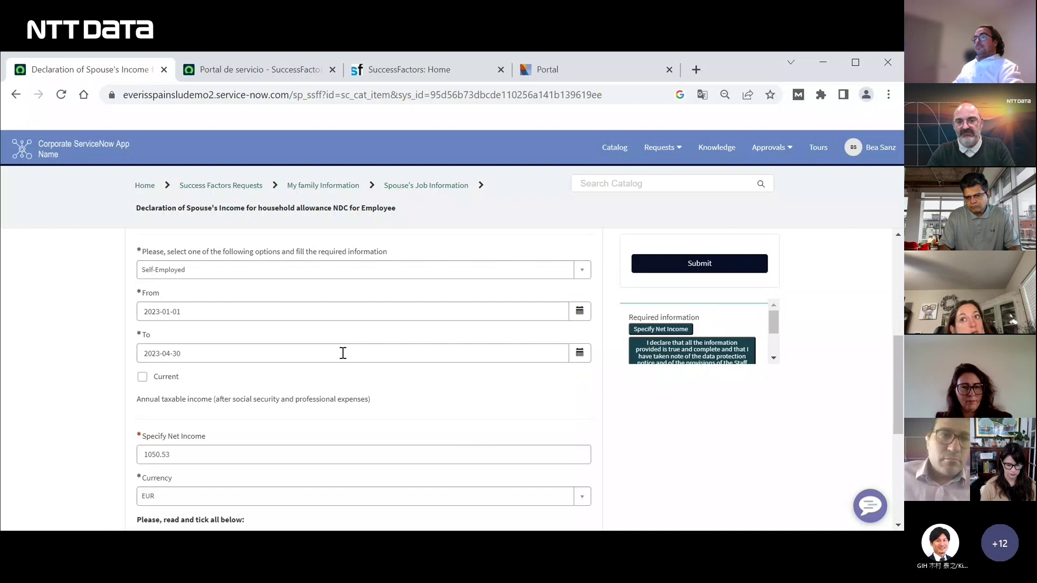
{"action": "left_click", "coordinate": [255, 454]}
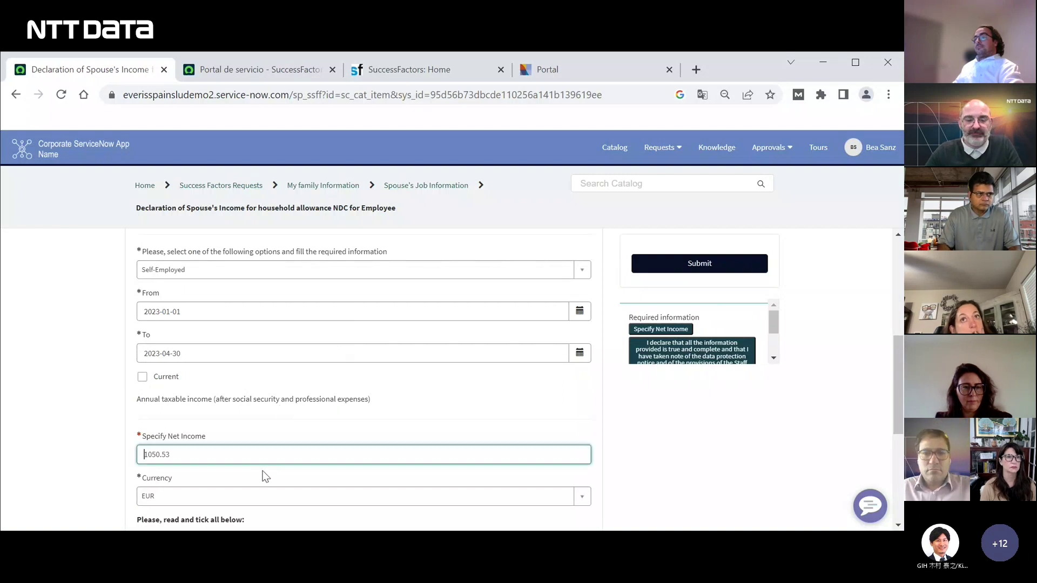
{"action": "key", "text": "ctrl+a"}
{"action": "key", "text": "BackSpace"}
{"action": "type", "text": "60000"}
{"action": "left_click", "coordinate": [484, 413]}
- Accept the truthful-information and inform-HR-of-changes declarations, and submit the spouse's income request
{"action": "scroll", "coordinate": [484, 413], "scroll_direction": "down", "scroll_amount": 1}
{"action": "scroll", "coordinate": [492, 424], "scroll_direction": "down", "scroll_amount": 4}
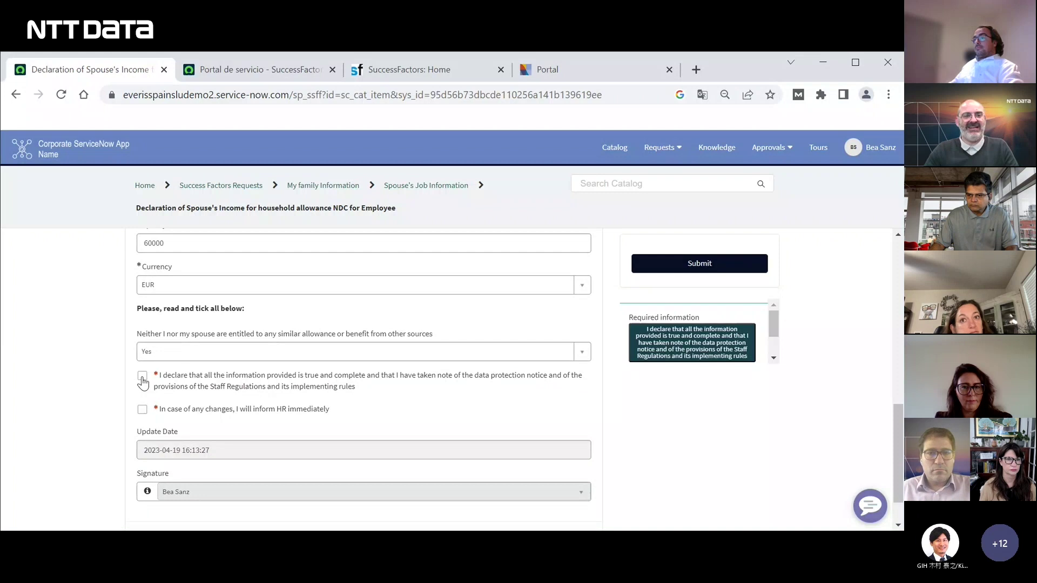
{"action": "left_click", "coordinate": [142, 376]}
{"action": "left_click", "coordinate": [142, 410]}
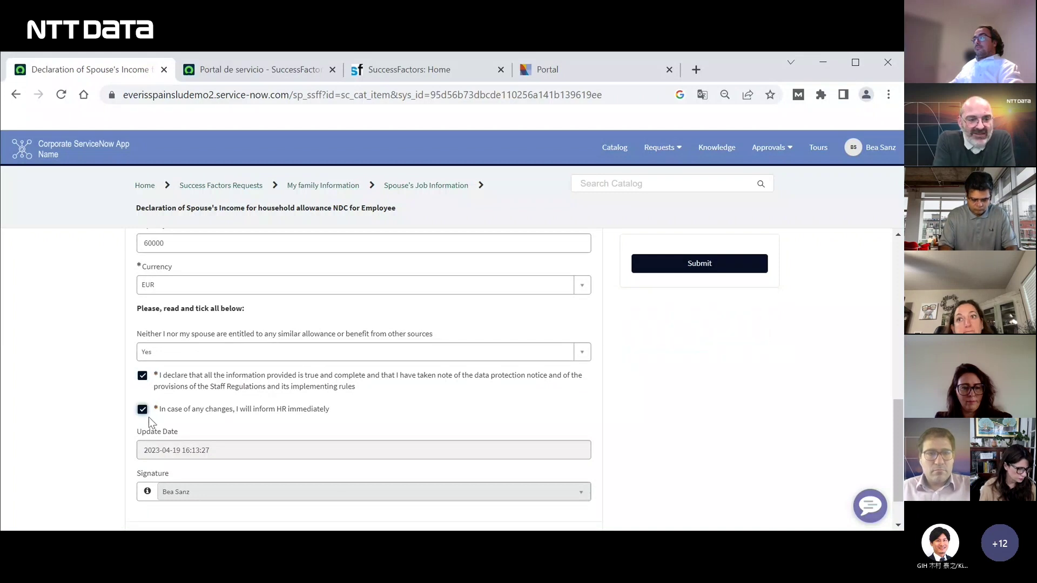
{"action": "left_click", "coordinate": [695, 262]}
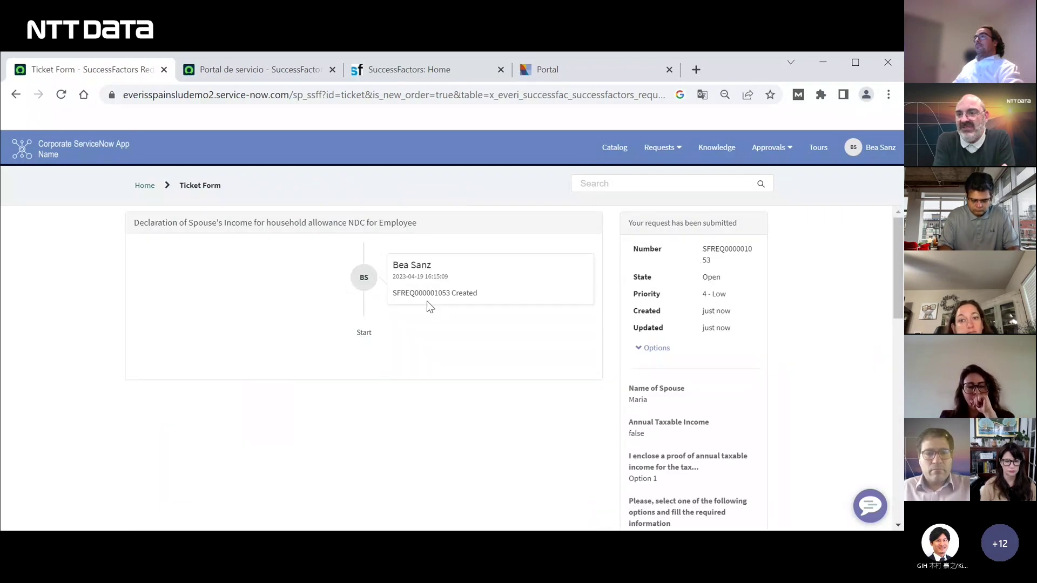
- Log out of the employee's session and sign in to the service portal in the second browser tab with the prefilled HR account
{"action": "left_click", "coordinate": [859, 158]}
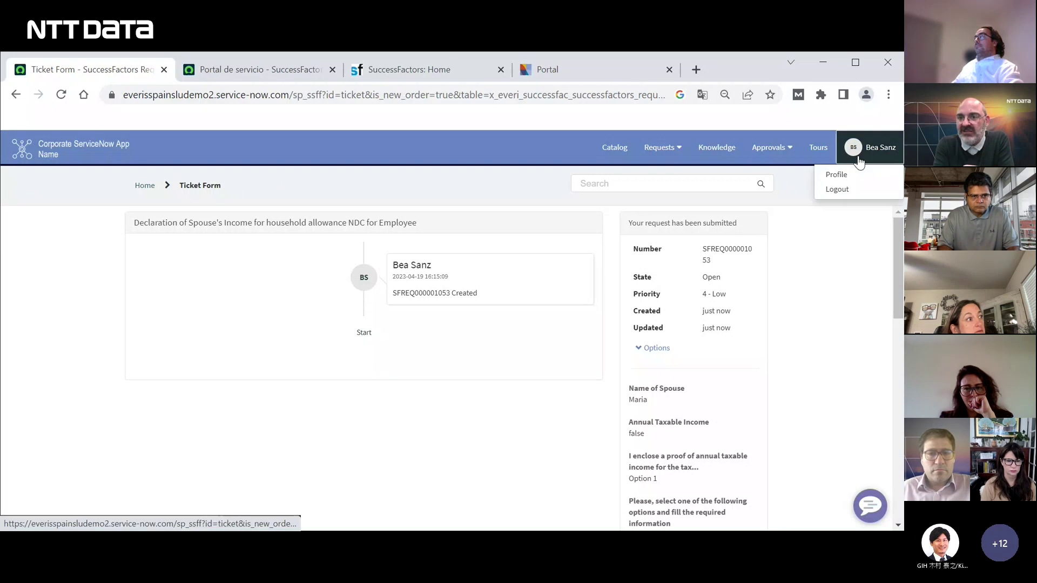
{"action": "left_click", "coordinate": [854, 189]}
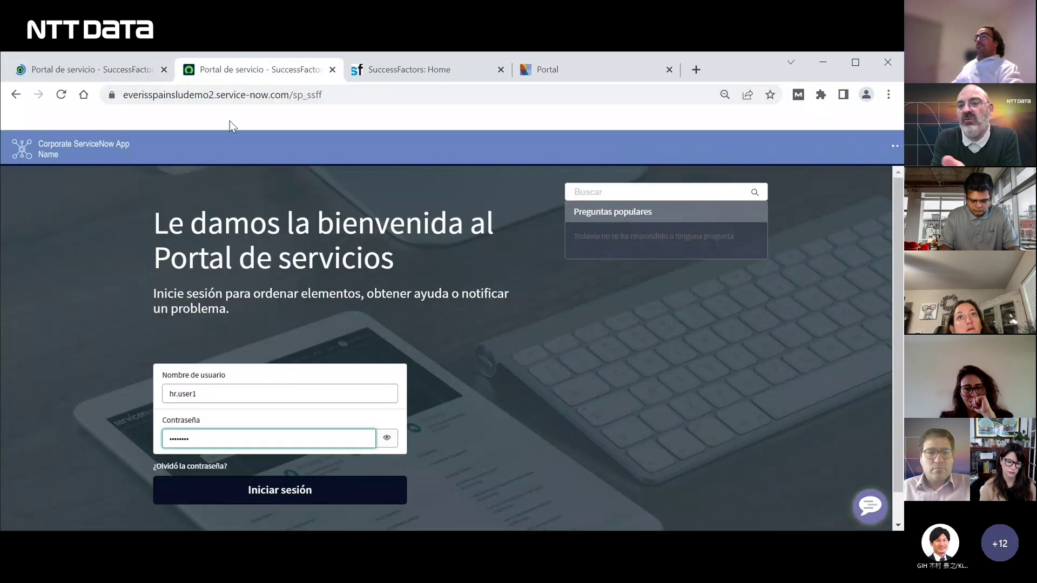
{"action": "left_click_drag", "start_coordinate": [211, 393], "coordinate": [138, 391]}
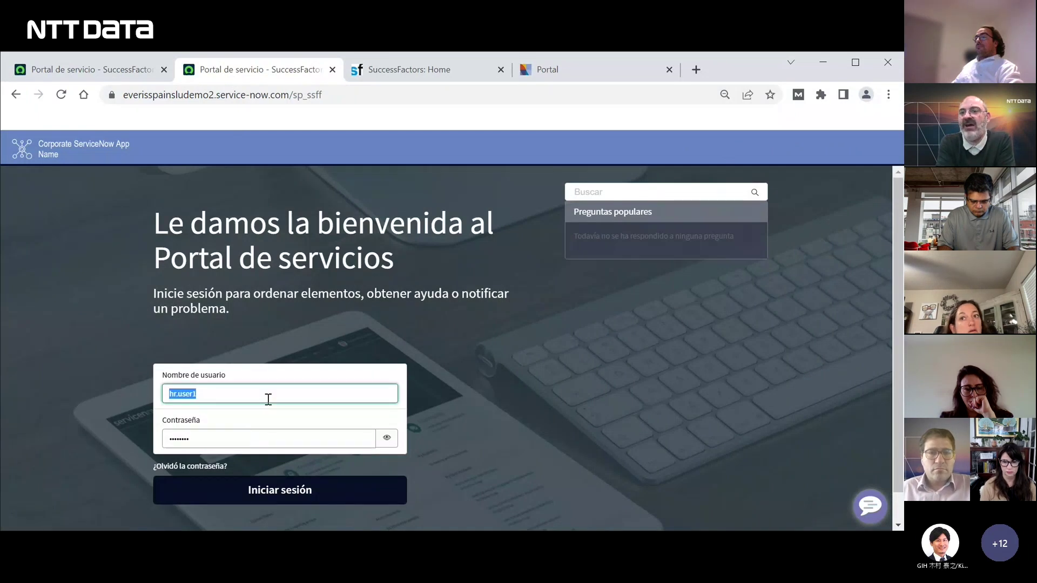
{"action": "left_click", "coordinate": [281, 491]}
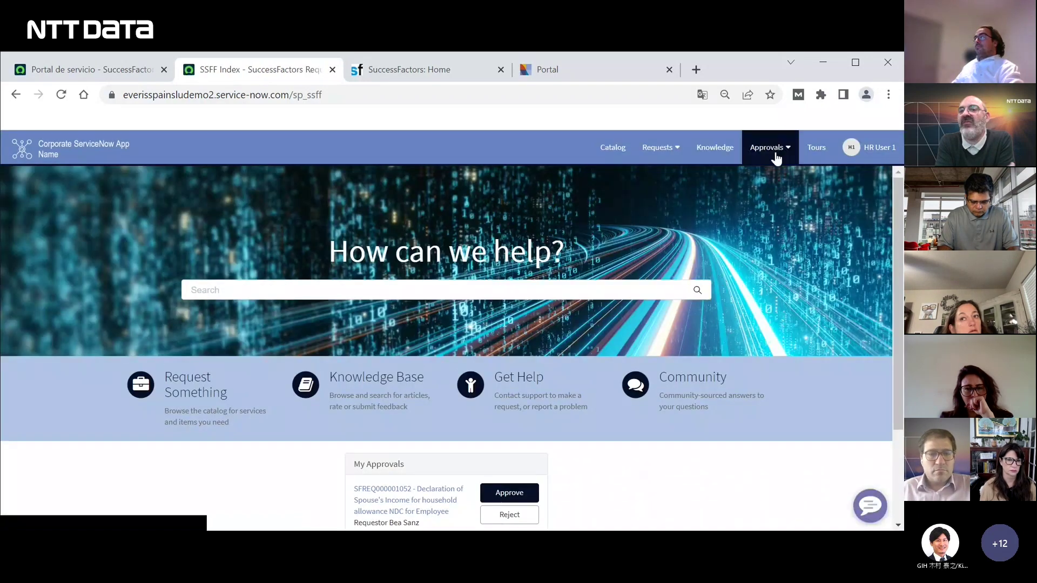
- Open the pending approvals and review the submitted details of the first spouse's income declaration
{"action": "left_click", "coordinate": [774, 153]}
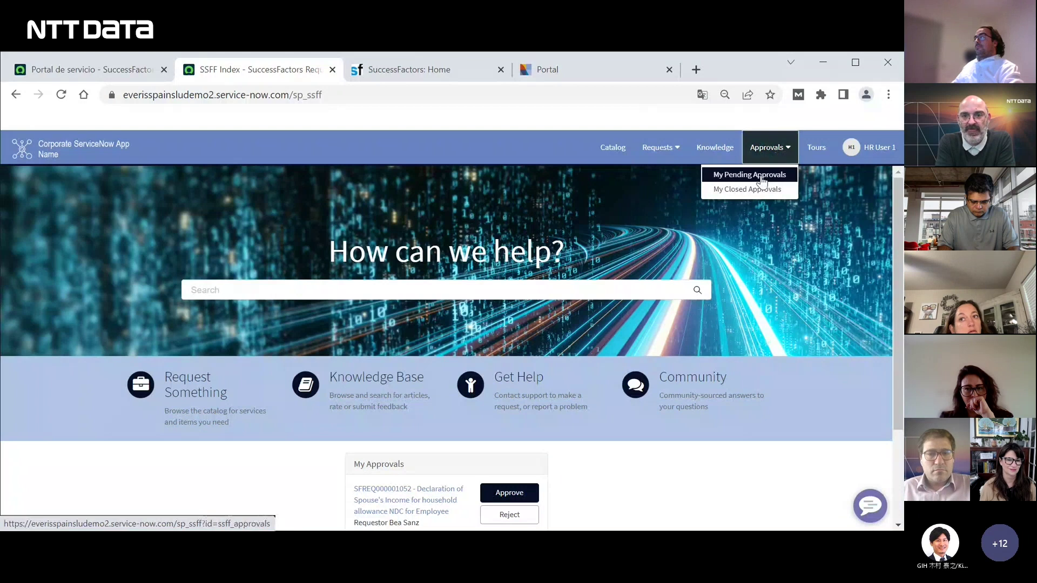
{"action": "left_click", "coordinate": [763, 179]}
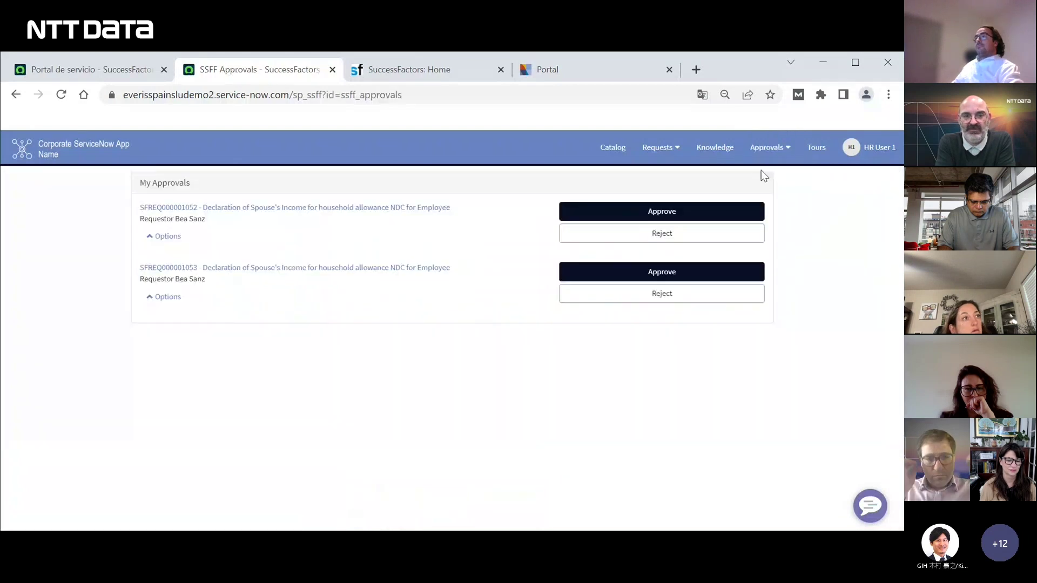
{"action": "left_click", "coordinate": [169, 237]}
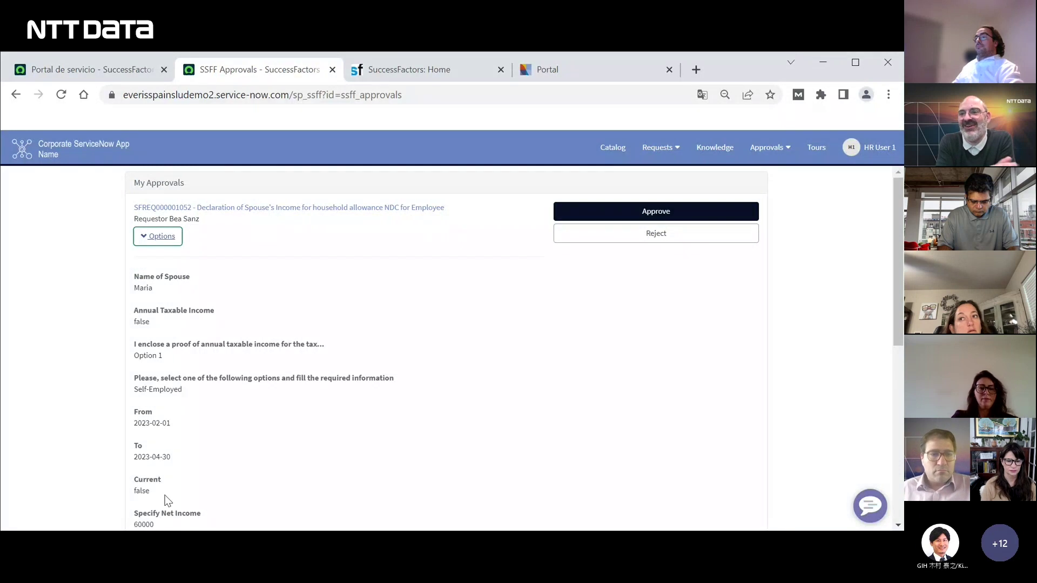
{"action": "scroll", "coordinate": [157, 400], "scroll_direction": "down", "scroll_amount": 3}
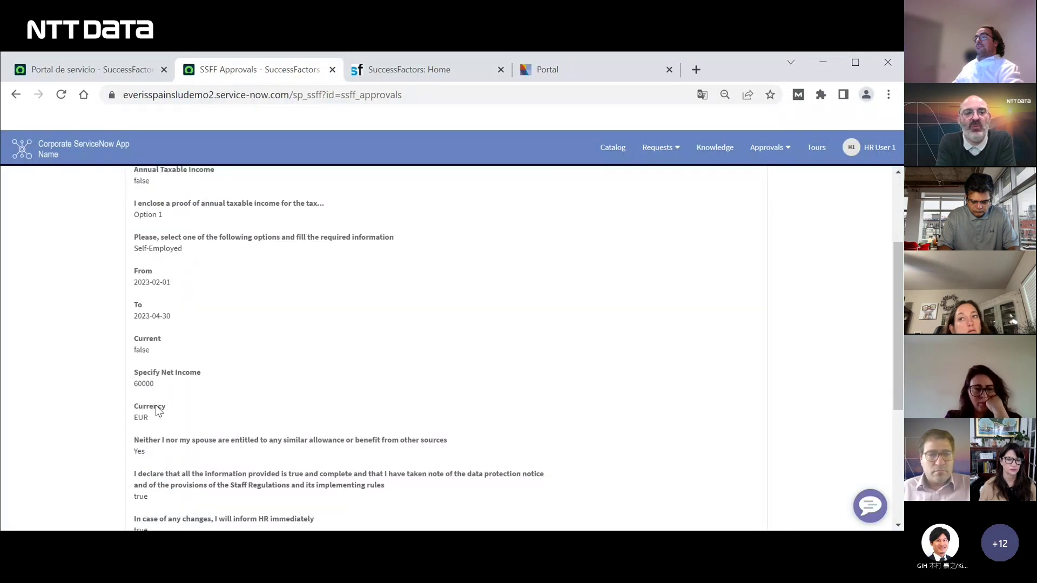
{"action": "scroll", "coordinate": [156, 409], "scroll_direction": "down", "scroll_amount": 4}
{"action": "scroll", "coordinate": [162, 408], "scroll_direction": "up", "scroll_amount": 7}
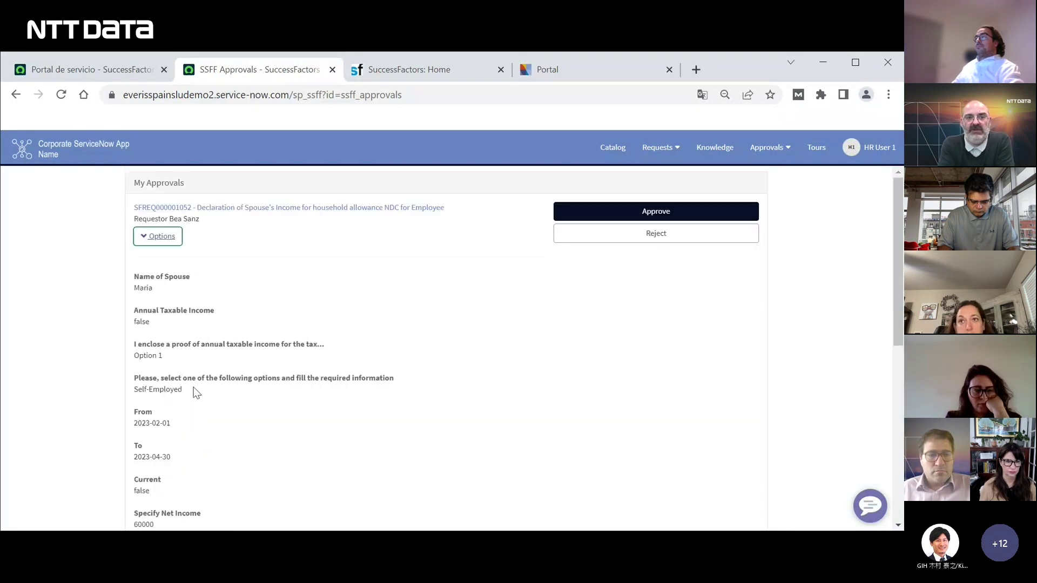
- Approve the first pending spouse's income declaration and log out of the HR account
{"action": "left_click", "coordinate": [582, 215]}
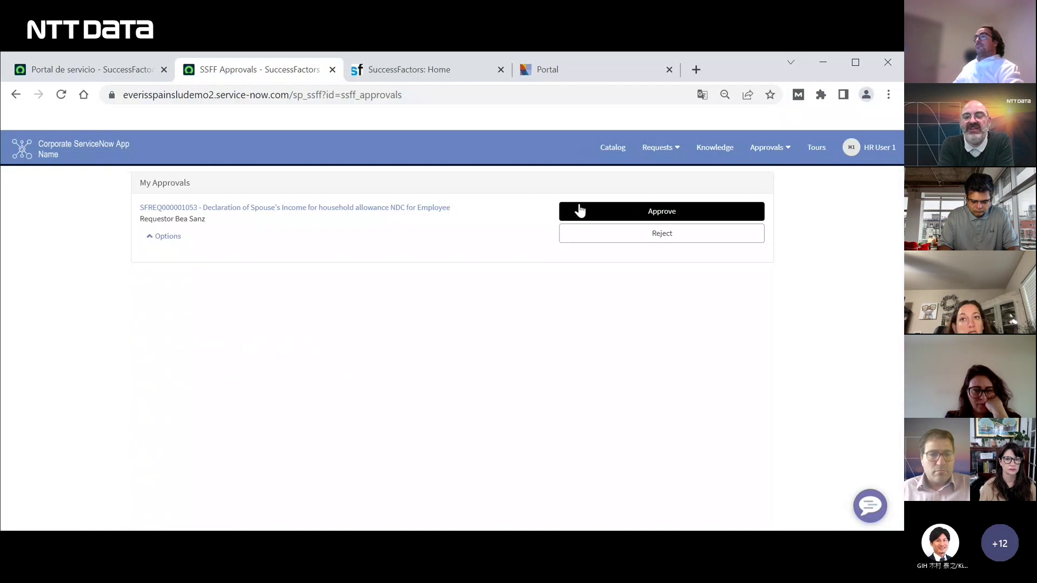
{"action": "left_click", "coordinate": [521, 304]}
{"action": "left_click", "coordinate": [869, 148]}
{"action": "left_click", "coordinate": [835, 190]}
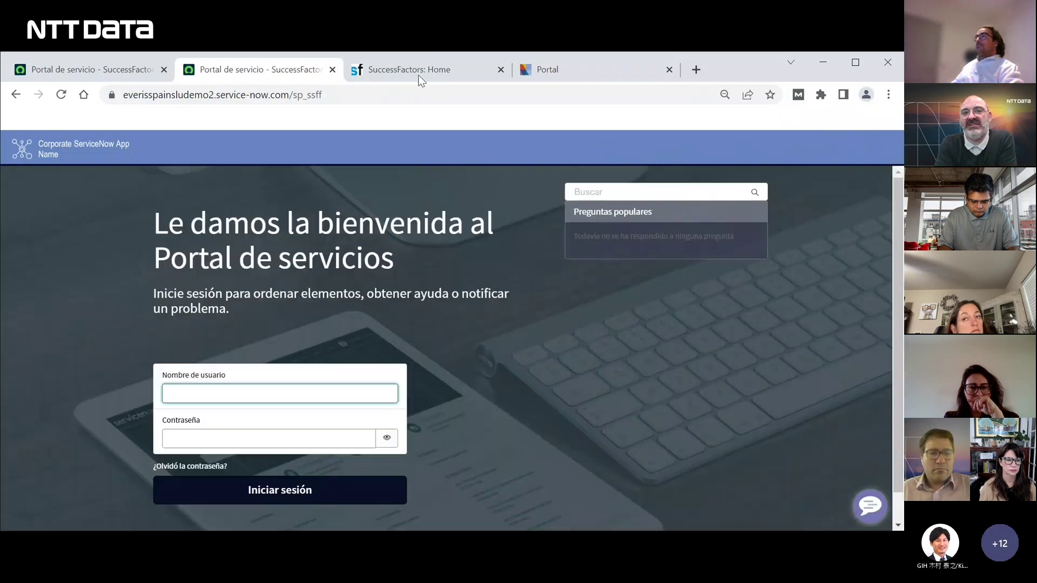
- Switch to SuccessFactors, look through the list of available modules and open Employee Files
{"action": "left_click", "coordinate": [422, 74]}
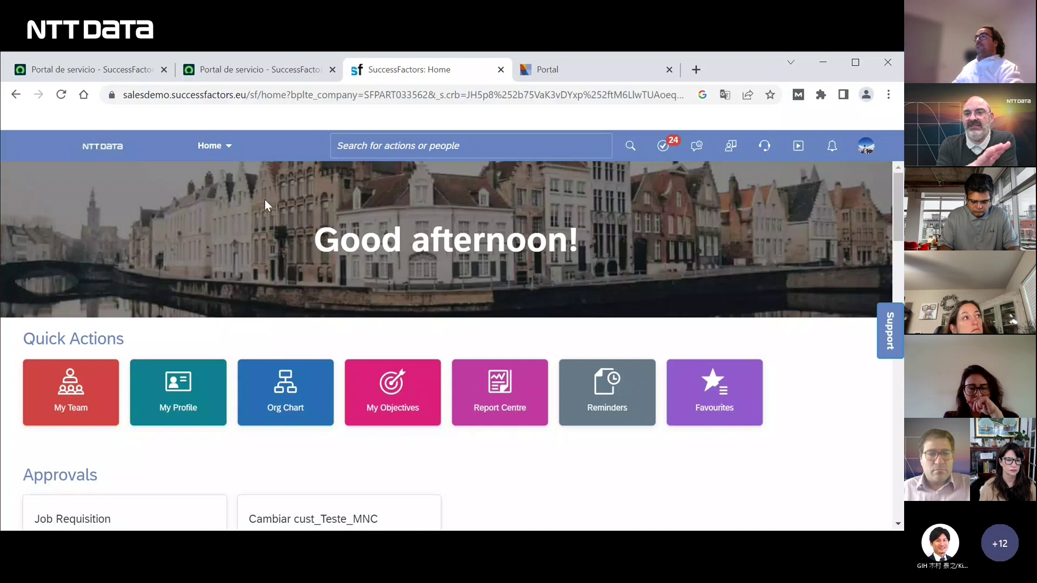
{"action": "left_click", "coordinate": [226, 155]}
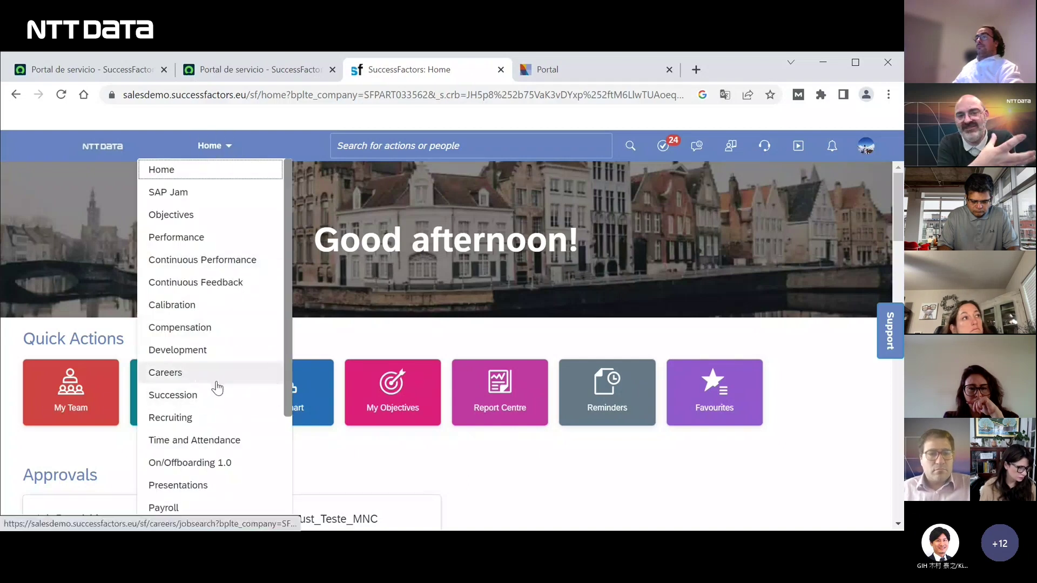
{"action": "scroll", "coordinate": [227, 335], "scroll_direction": "down", "scroll_amount": 2}
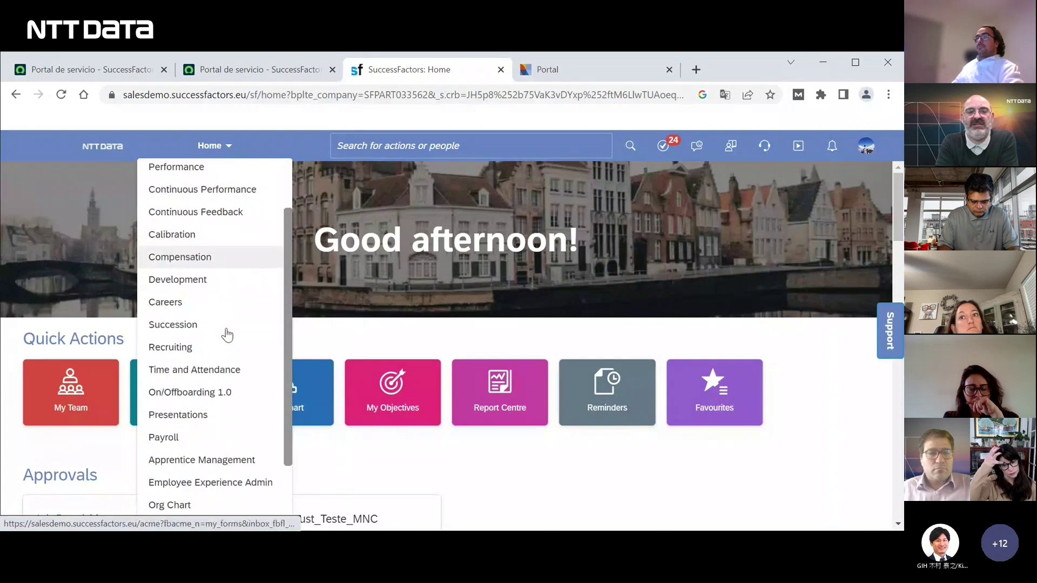
{"action": "scroll", "coordinate": [227, 335], "scroll_direction": "down", "scroll_amount": 2}
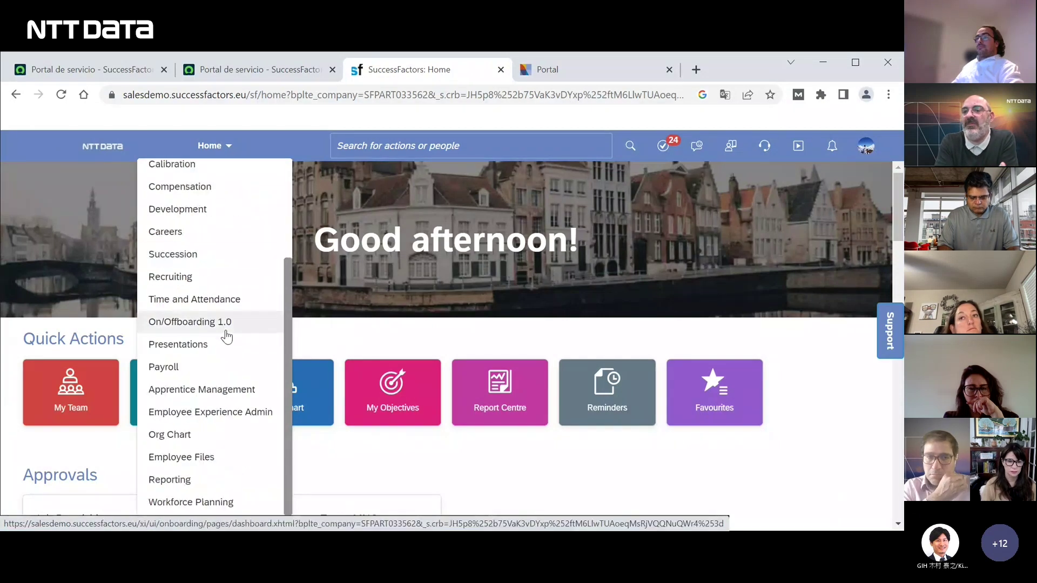
{"action": "scroll", "coordinate": [225, 328], "scroll_direction": "up", "scroll_amount": 4}
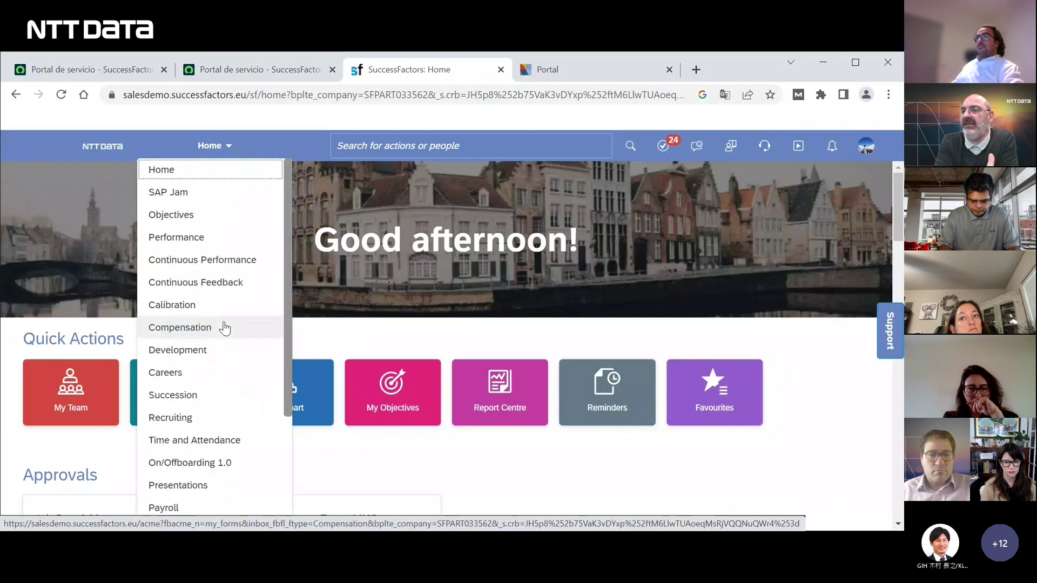
{"action": "scroll", "coordinate": [233, 300], "scroll_direction": "down", "scroll_amount": 4}
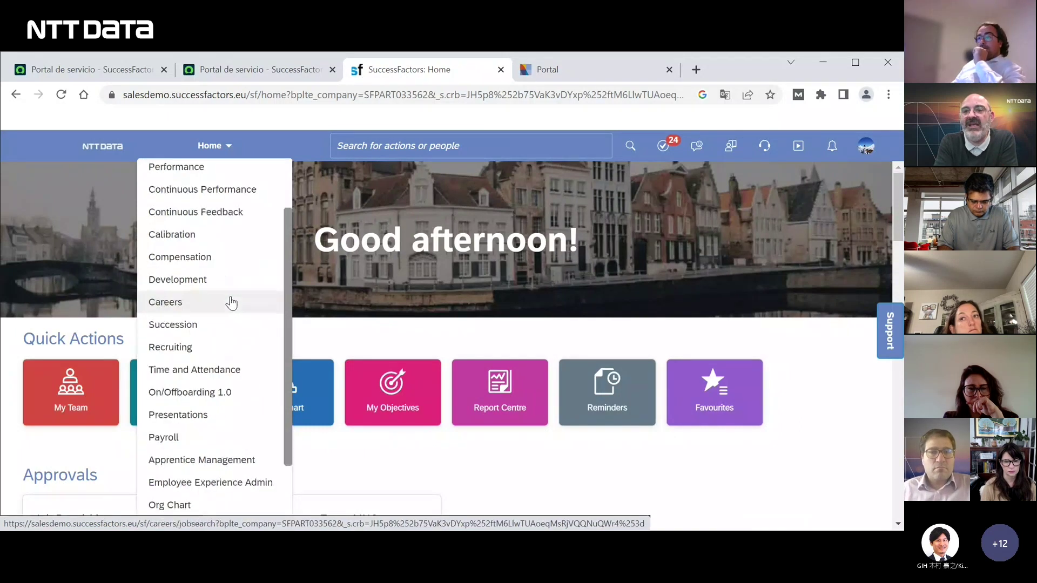
{"action": "scroll", "coordinate": [235, 329], "scroll_direction": "down", "scroll_amount": 1}
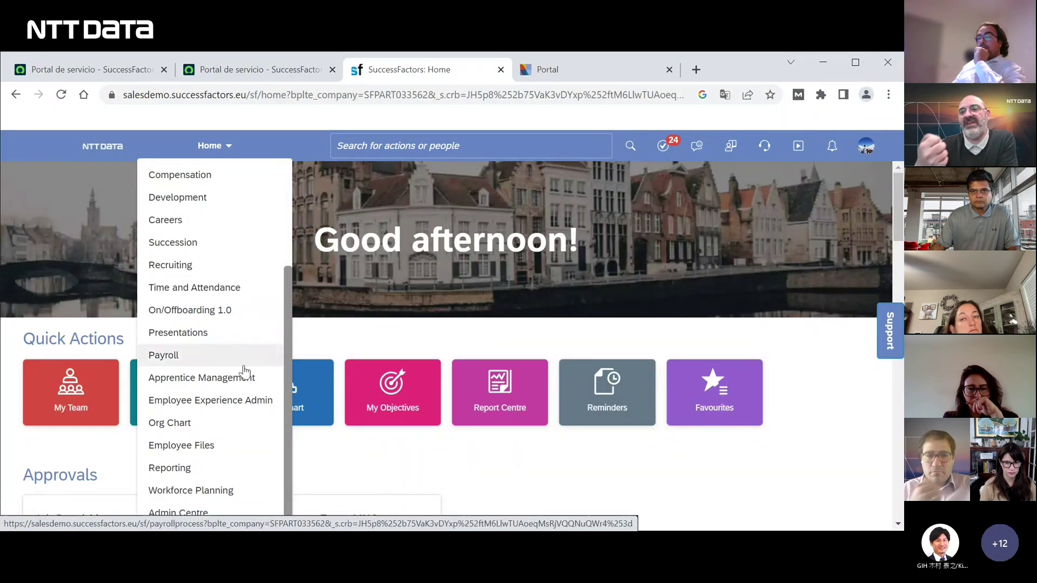
{"action": "scroll", "coordinate": [396, 439], "scroll_direction": "down", "scroll_amount": 1}
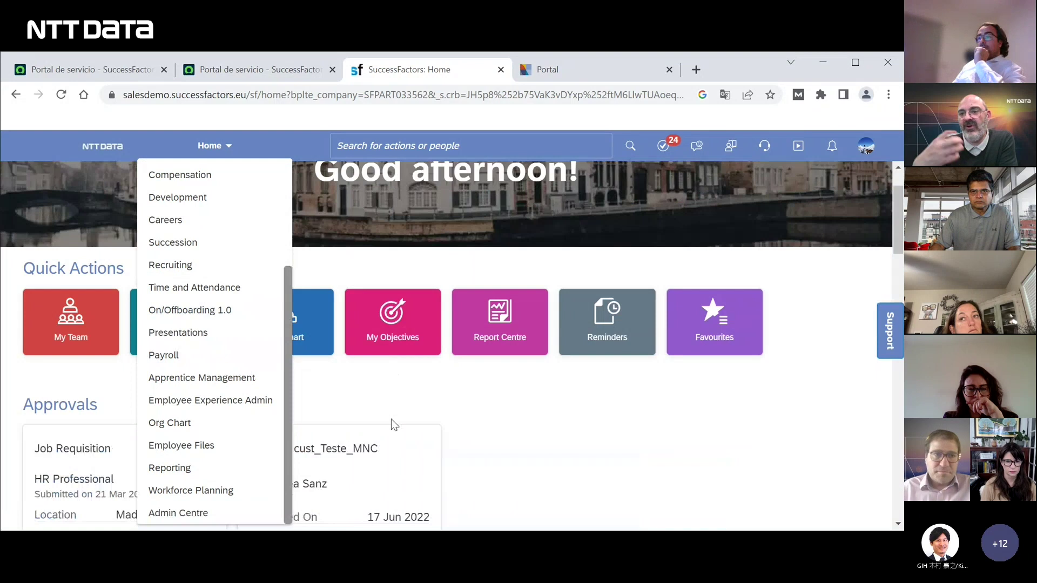
{"action": "left_click", "coordinate": [231, 453]}
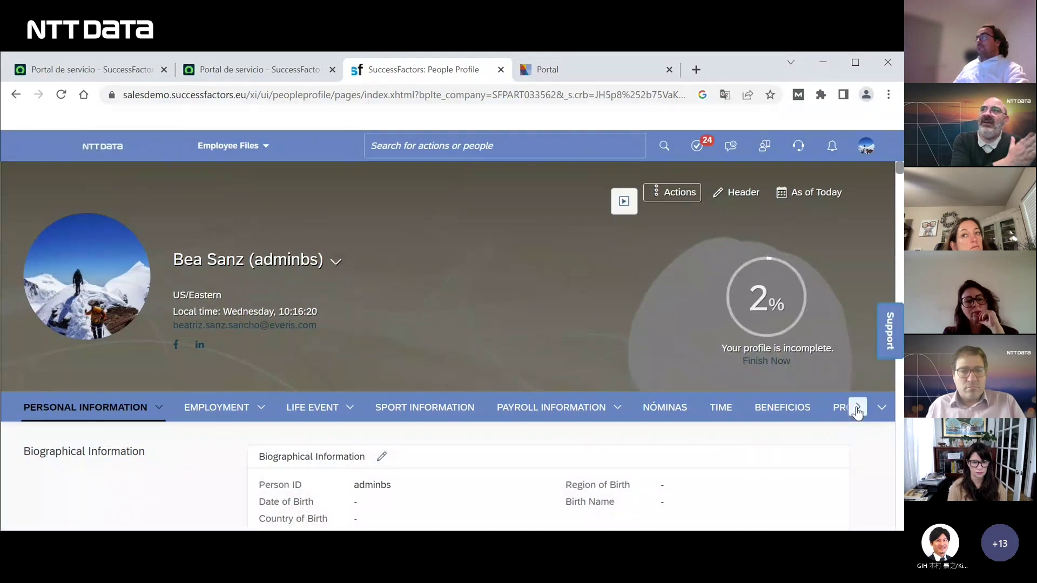
- Show the full spouse's income declaration in the profile's Service Now - SuccessFactors section and review its effective date, income period and currency
{"action": "left_click", "coordinate": [857, 408]}
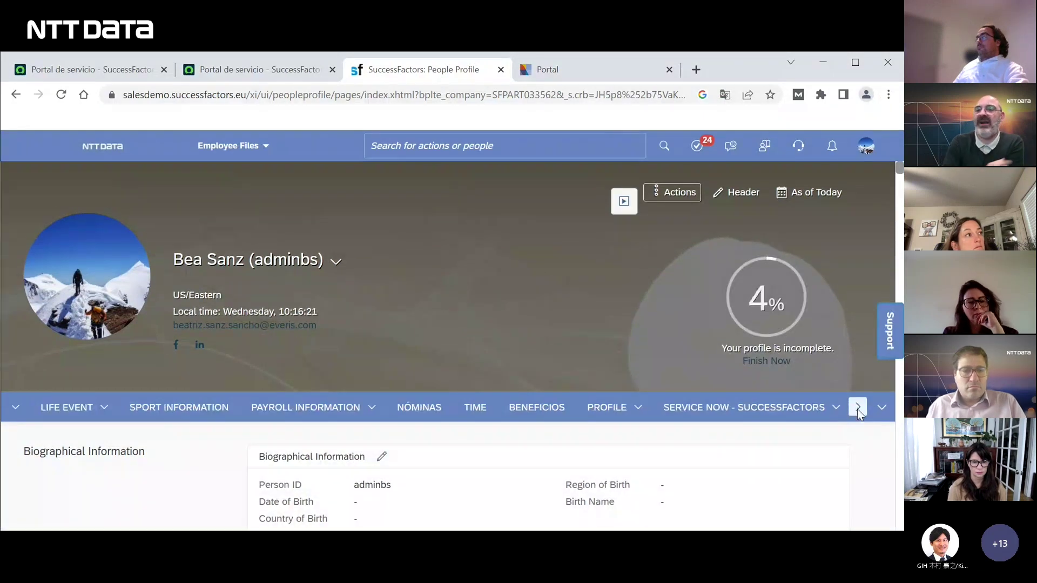
{"action": "left_click", "coordinate": [731, 411]}
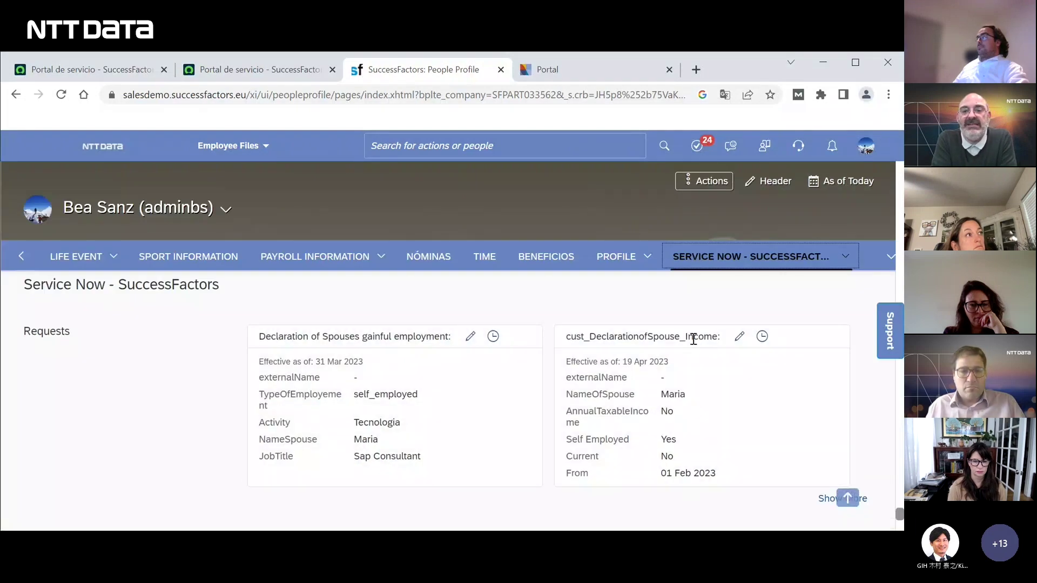
{"action": "left_click", "coordinate": [827, 501]}
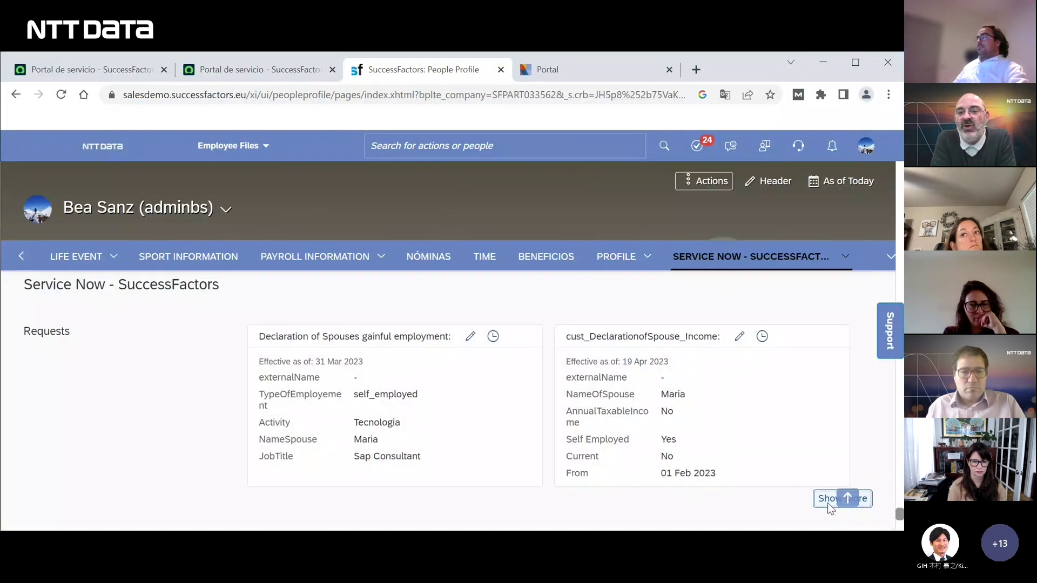
{"action": "scroll", "coordinate": [734, 407], "scroll_direction": "down", "scroll_amount": 6}
{"action": "scroll", "coordinate": [732, 399], "scroll_direction": "up", "scroll_amount": 2}
{"action": "scroll", "coordinate": [662, 342], "scroll_direction": "up", "scroll_amount": 4}
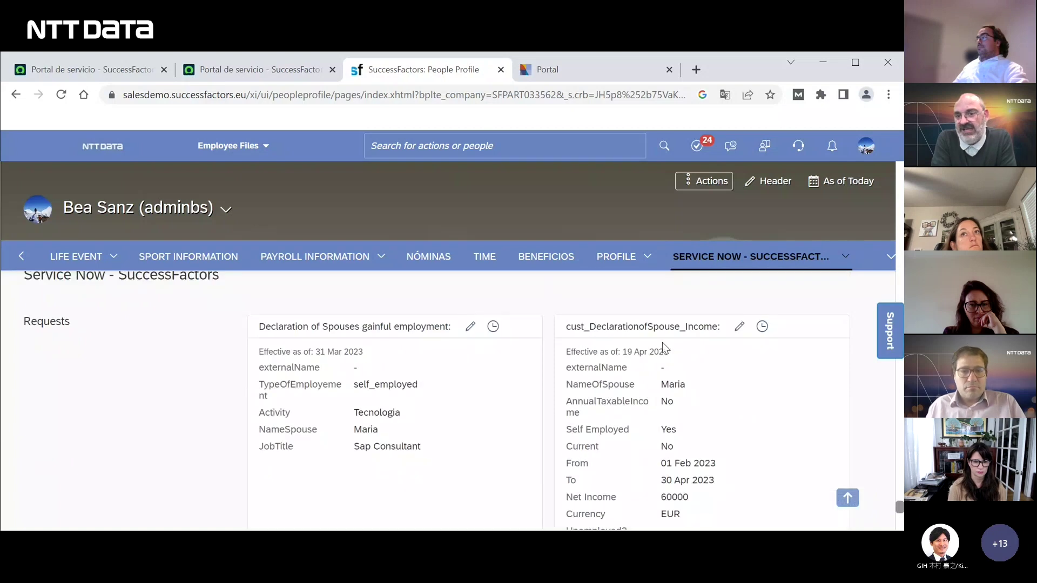
{"action": "left_click_drag", "start_coordinate": [670, 352], "coordinate": [621, 352]}
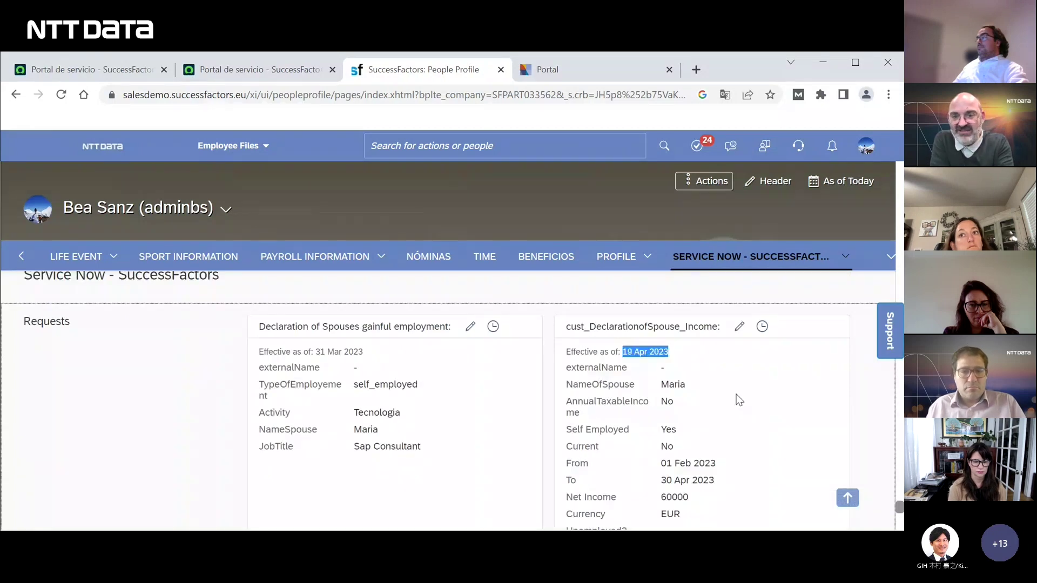
{"action": "scroll", "coordinate": [739, 400], "scroll_direction": "down", "scroll_amount": 1}
{"action": "left_click_drag", "start_coordinate": [721, 398], "coordinate": [660, 444]}
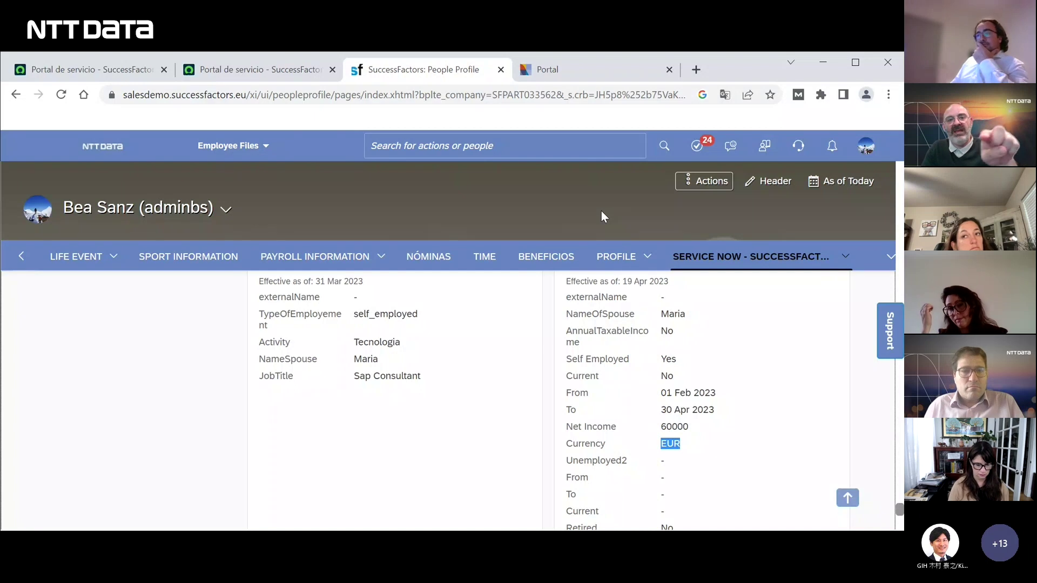
- Switch to the integration Portal and open the administration of services and interfaces
{"action": "left_click", "coordinate": [603, 76]}
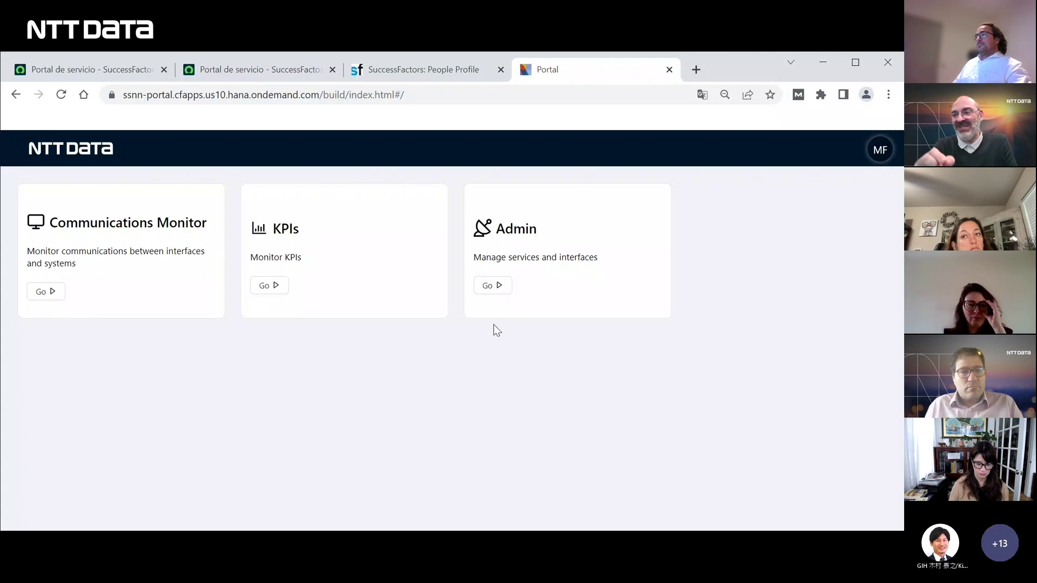
{"action": "left_click", "coordinate": [491, 285]}
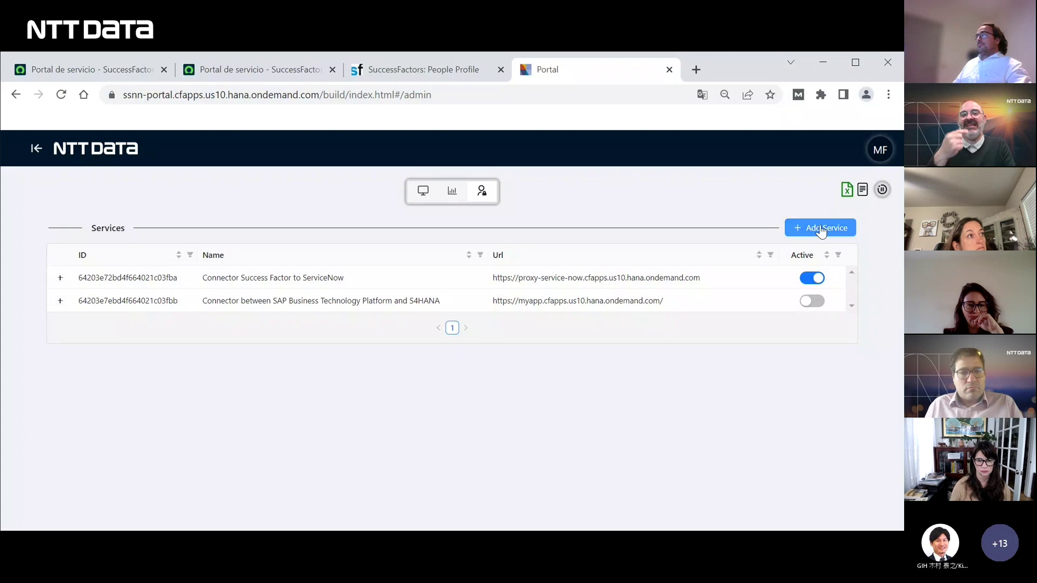
- Activate the connector between SAP Business Technology Platform and S4HANA, and deactivate it again
{"action": "left_click", "coordinate": [812, 286]}
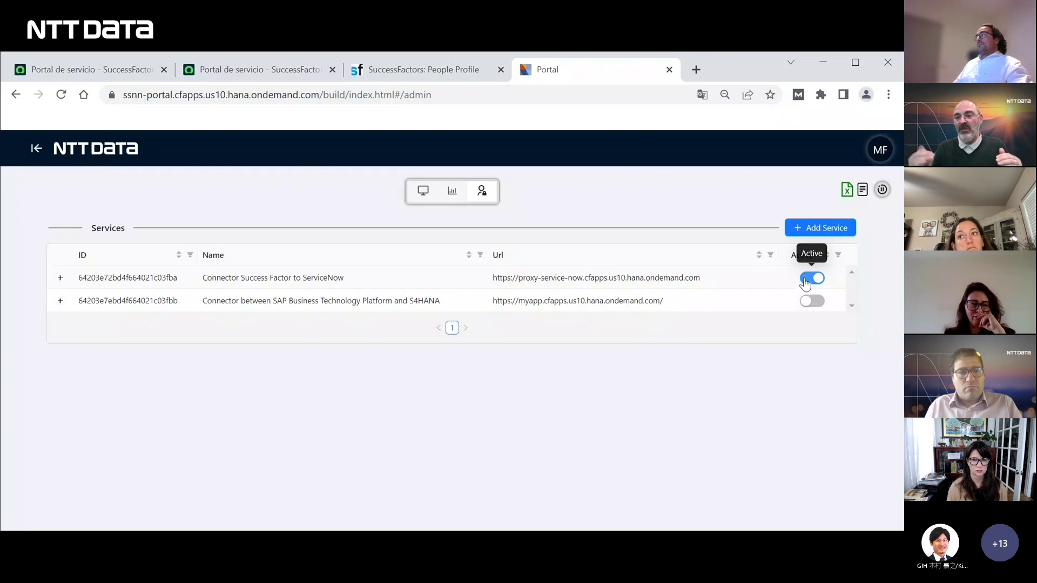
{"action": "left_click", "coordinate": [808, 301]}
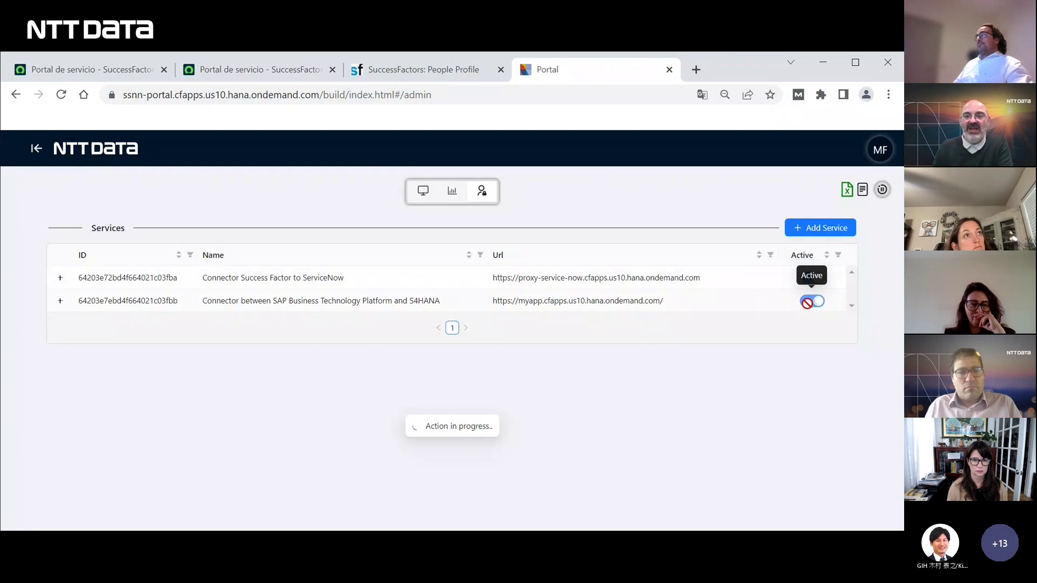
{"action": "left_click", "coordinate": [808, 301]}
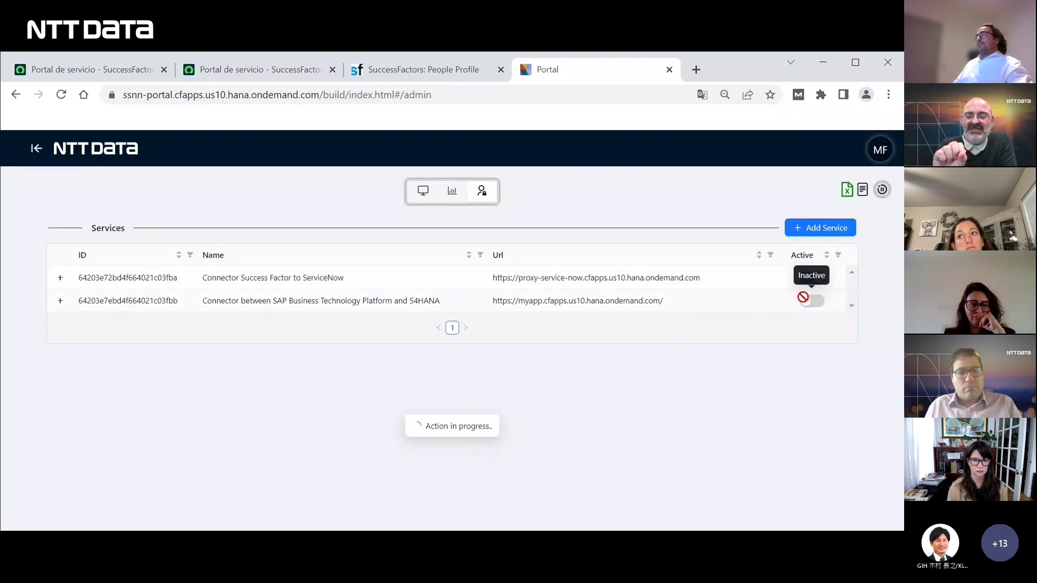
- Examine the details and interfaces of the Connector Success Factor to ServiceNow service, and collapse the details
{"action": "left_click", "coordinate": [60, 278]}
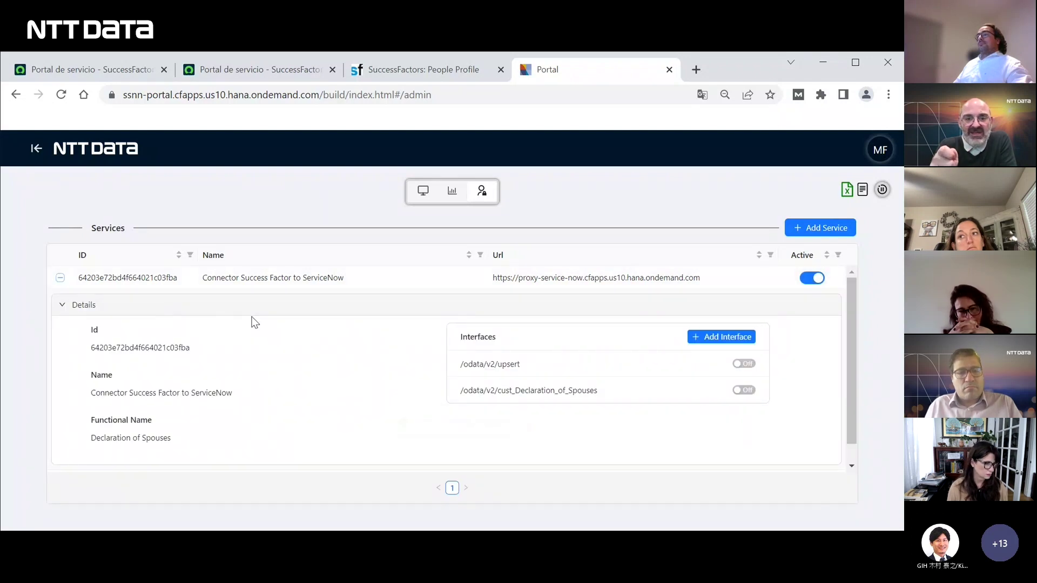
{"action": "scroll", "coordinate": [254, 323], "scroll_direction": "down", "scroll_amount": 1}
{"action": "scroll", "coordinate": [252, 322], "scroll_direction": "up", "scroll_amount": 1}
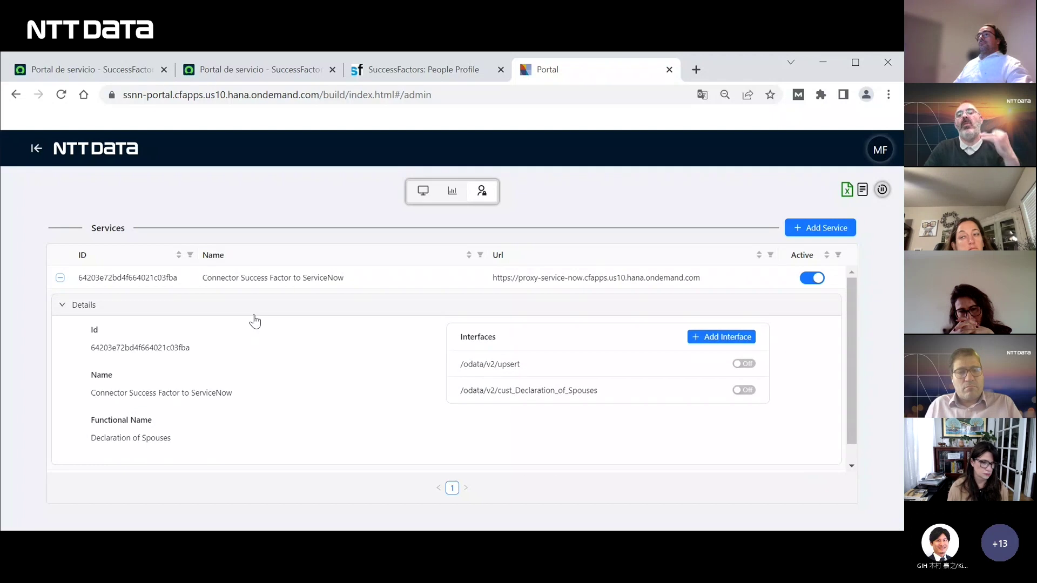
{"action": "left_click", "coordinate": [60, 306]}
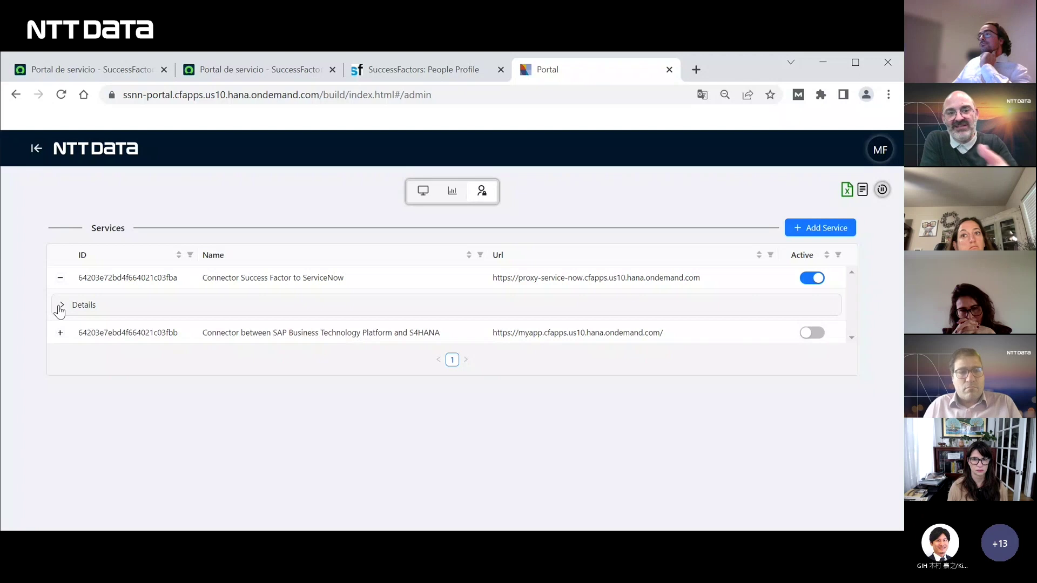
{"action": "left_click_drag", "start_coordinate": [59, 311], "coordinate": [275, 281]}
{"action": "double_click", "coordinate": [280, 278]}
{"action": "triple_click", "coordinate": [277, 278]}
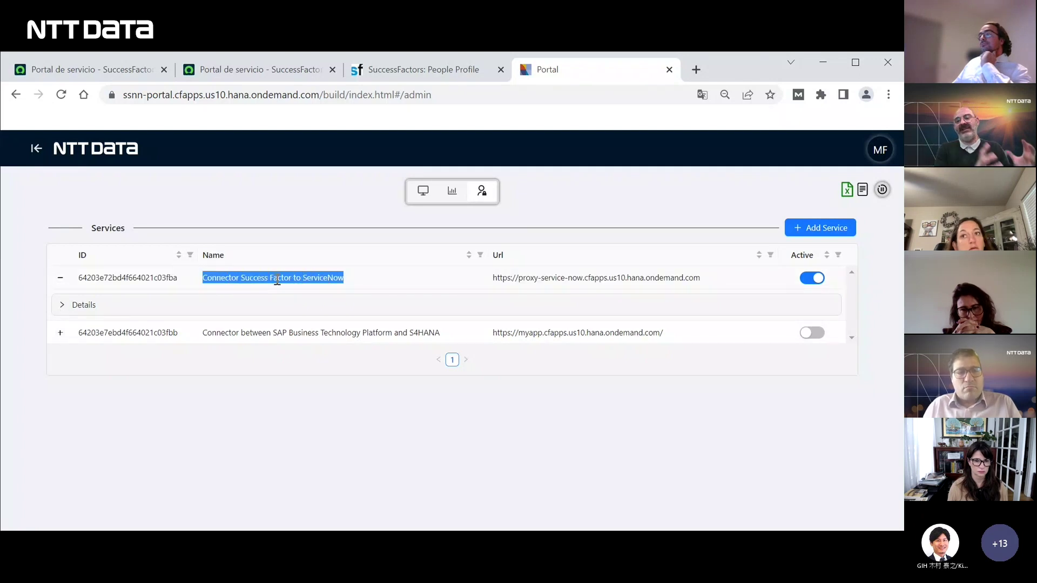
{"action": "left_click", "coordinate": [262, 288]}
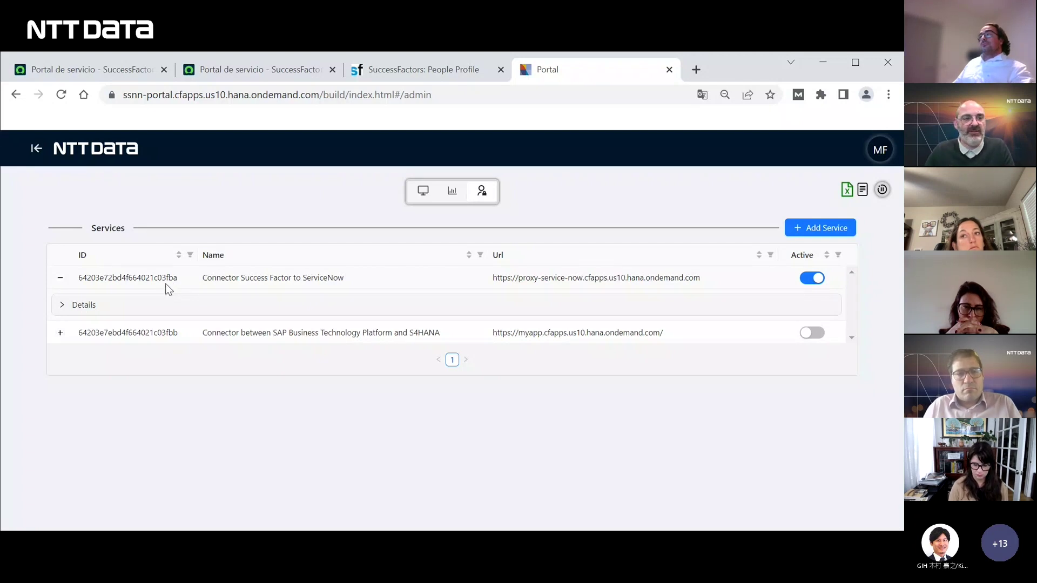
- Open the portal's KPIs and view the request history as a line chart, switching it back to bars
{"action": "left_click", "coordinate": [36, 149]}
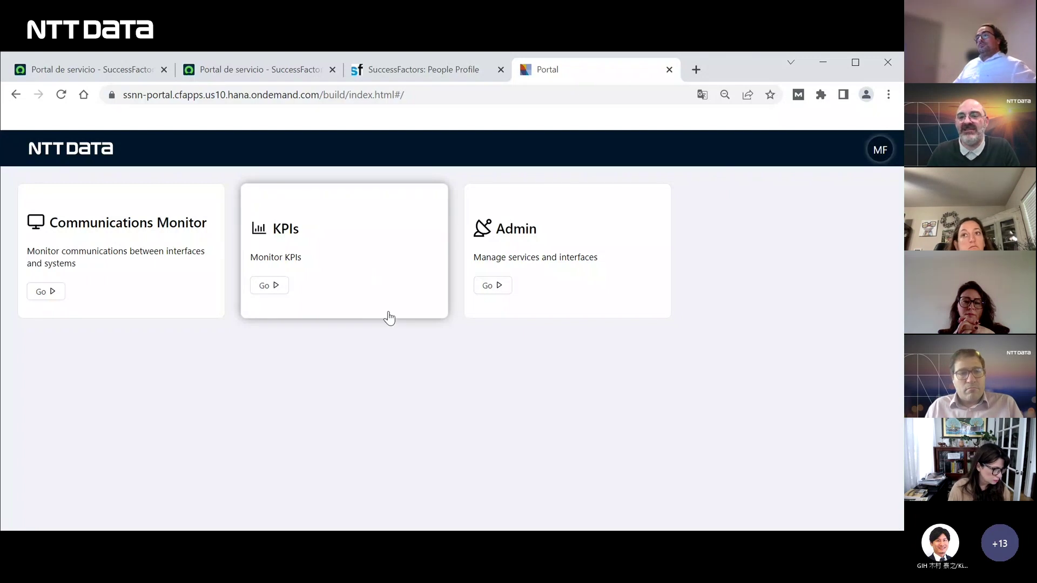
{"action": "left_click", "coordinate": [352, 266]}
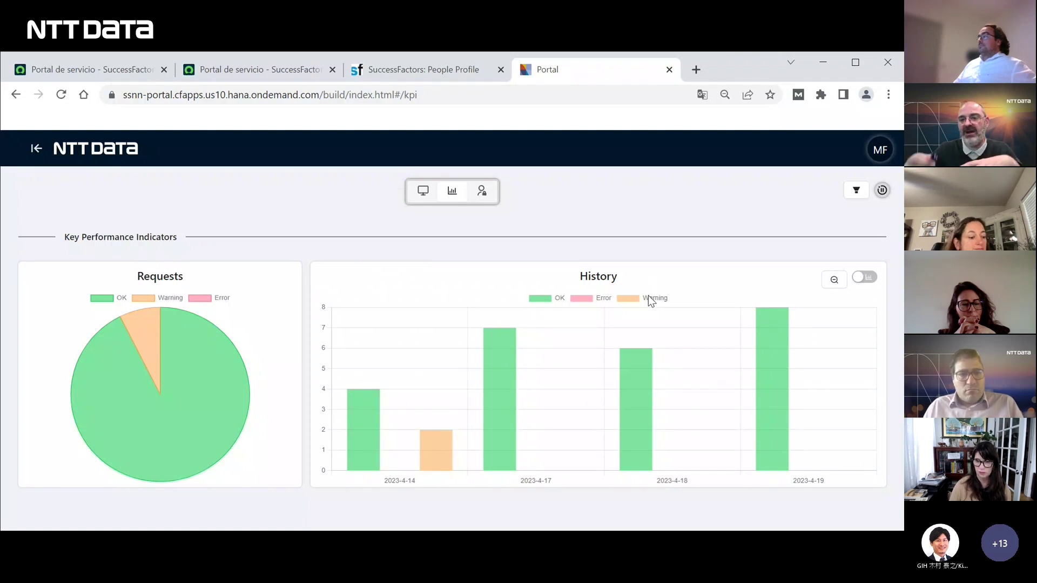
{"action": "double_click", "coordinate": [886, 286]}
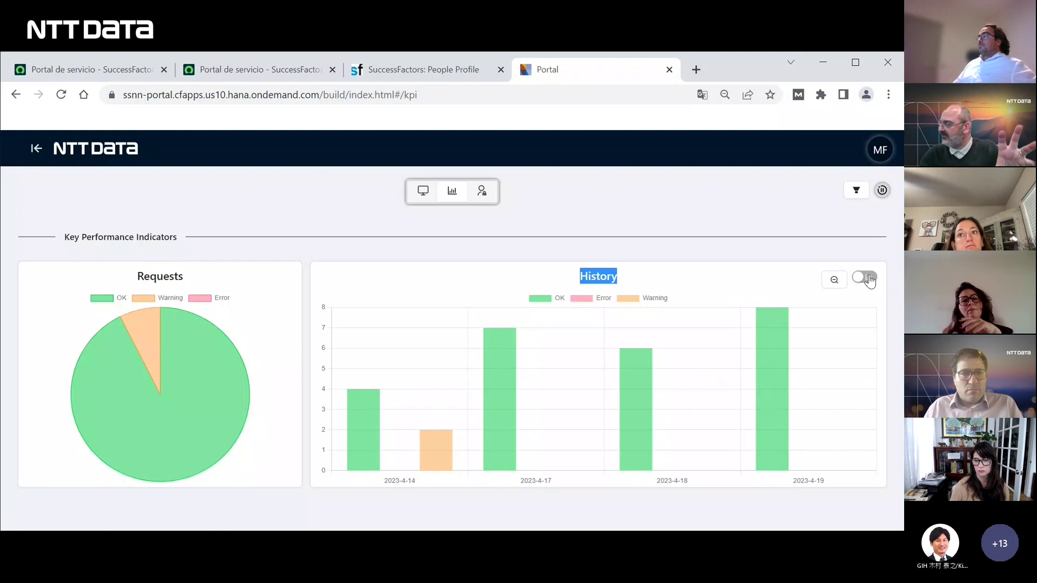
{"action": "left_click", "coordinate": [864, 277]}
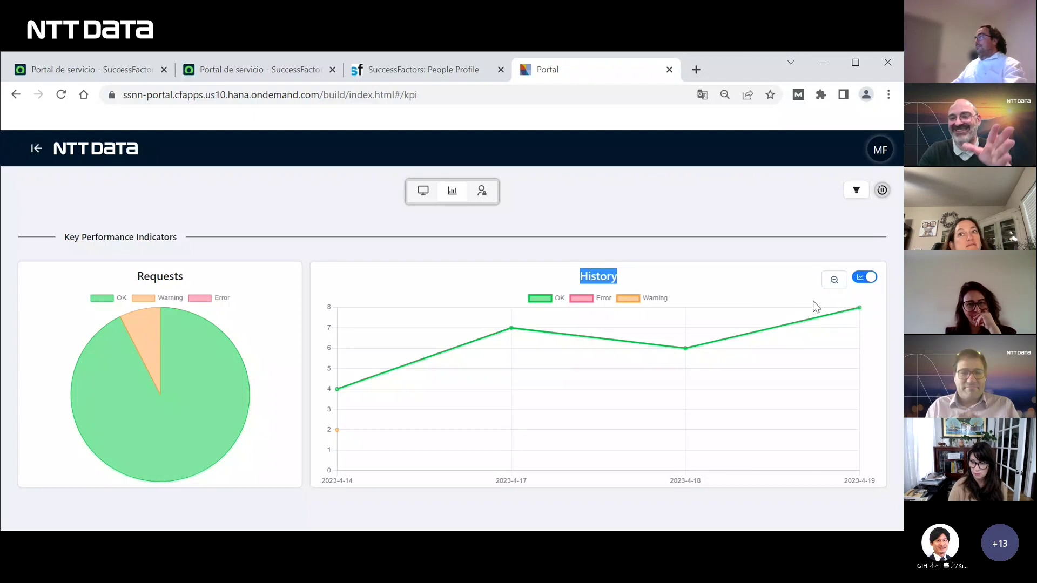
{"action": "left_click", "coordinate": [864, 278]}
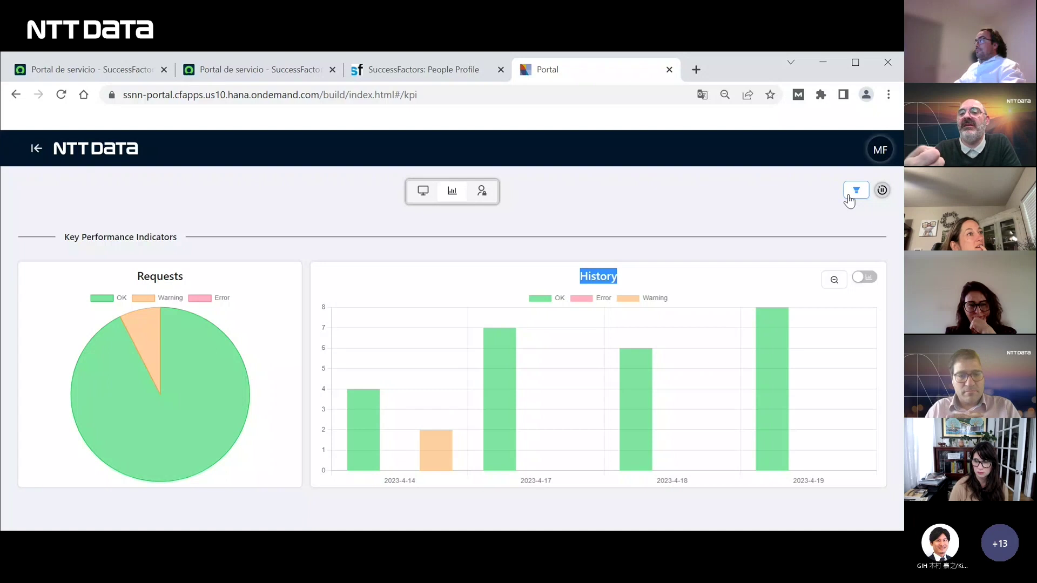
- Filter the KPIs for all interfaces to the period from 2023-03-01 to 2023-04-26
{"action": "left_click", "coordinate": [850, 194]}
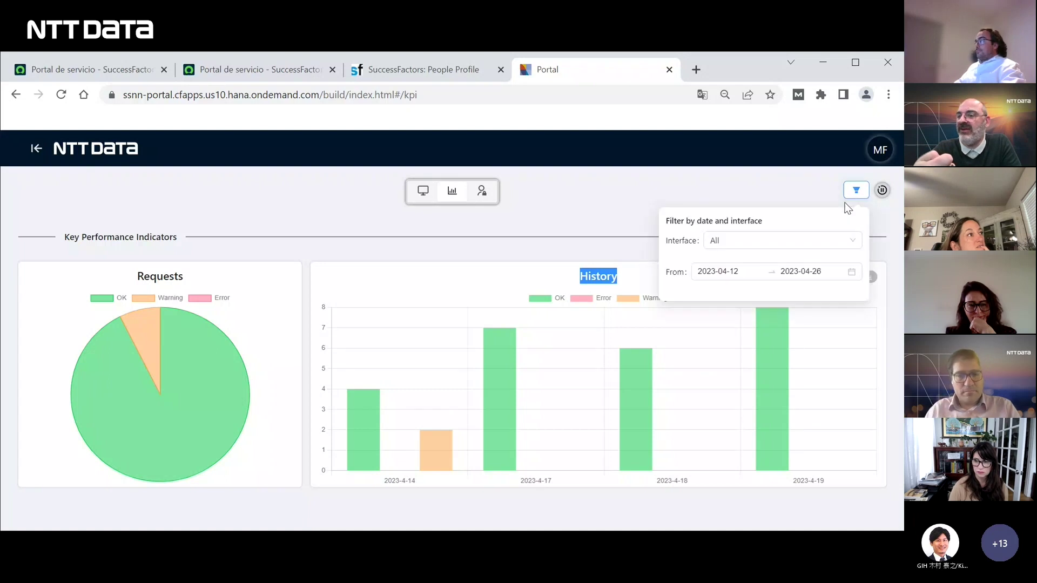
{"action": "left_click", "coordinate": [831, 245]}
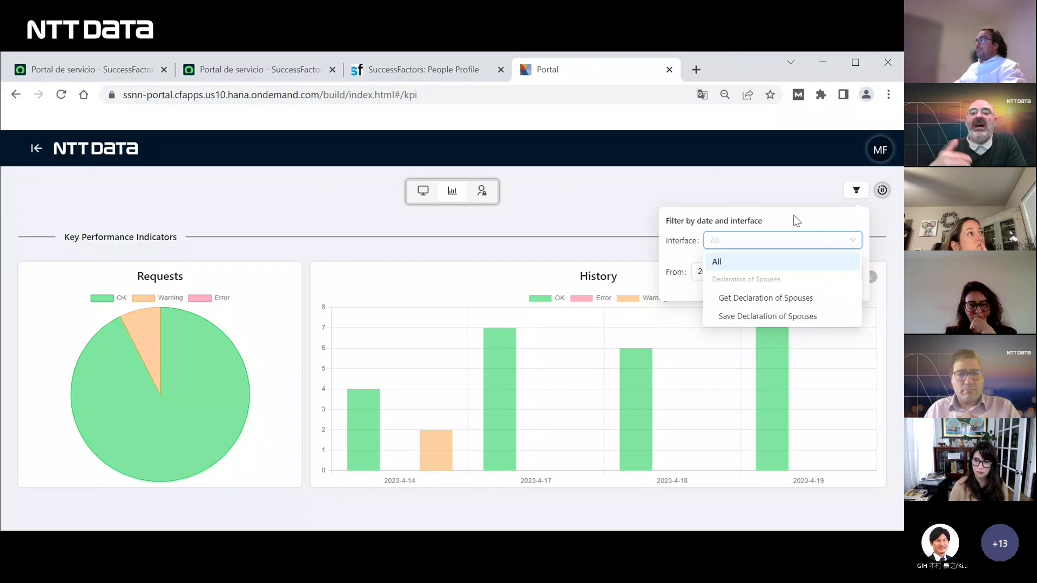
{"action": "left_click", "coordinate": [731, 272]}
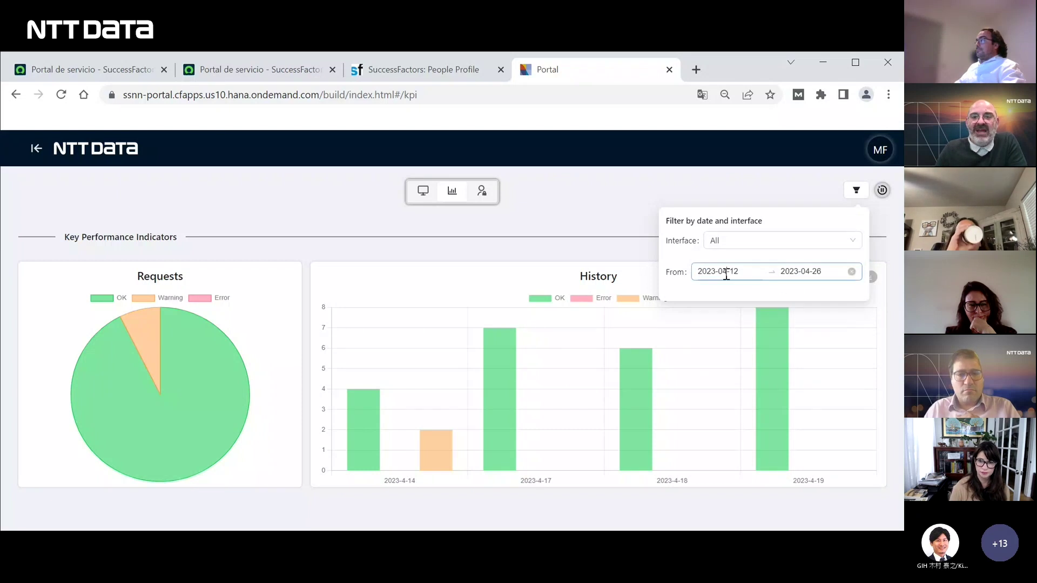
{"action": "left_click", "coordinate": [568, 300]}
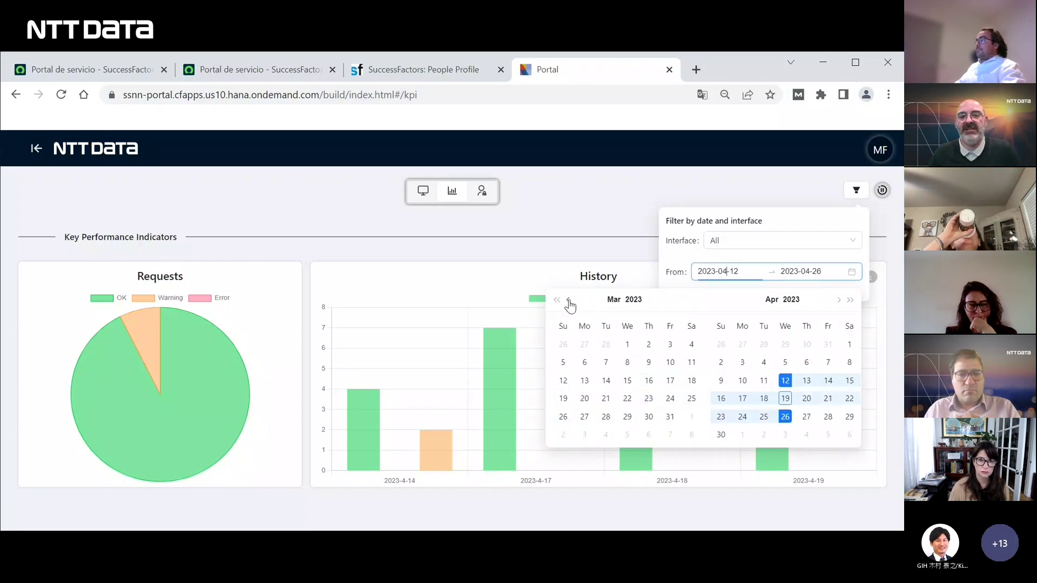
{"action": "left_click", "coordinate": [627, 344]}
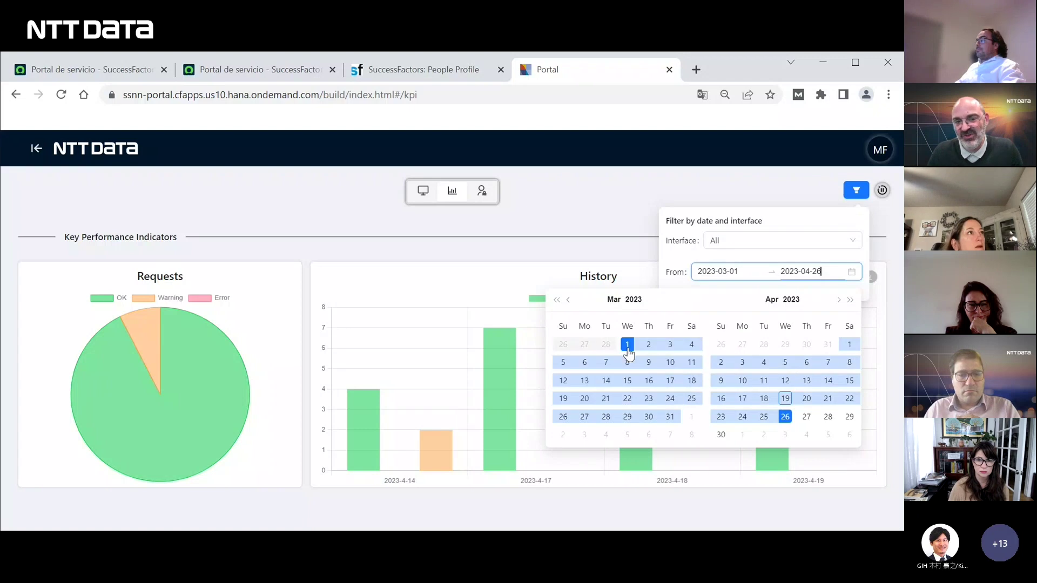
{"action": "left_click", "coordinate": [624, 196]}
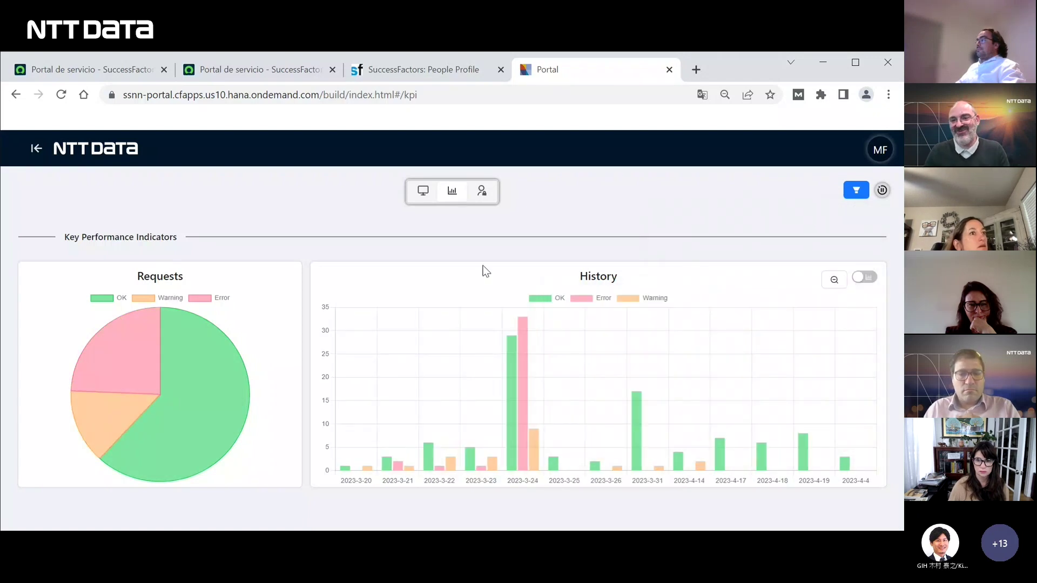
- Inspect the error and warning bars for 2023-3-24 in the History chart, enlarging the surrounding days and resetting the zoom
{"action": "mouse_move", "coordinate": [514, 430]}
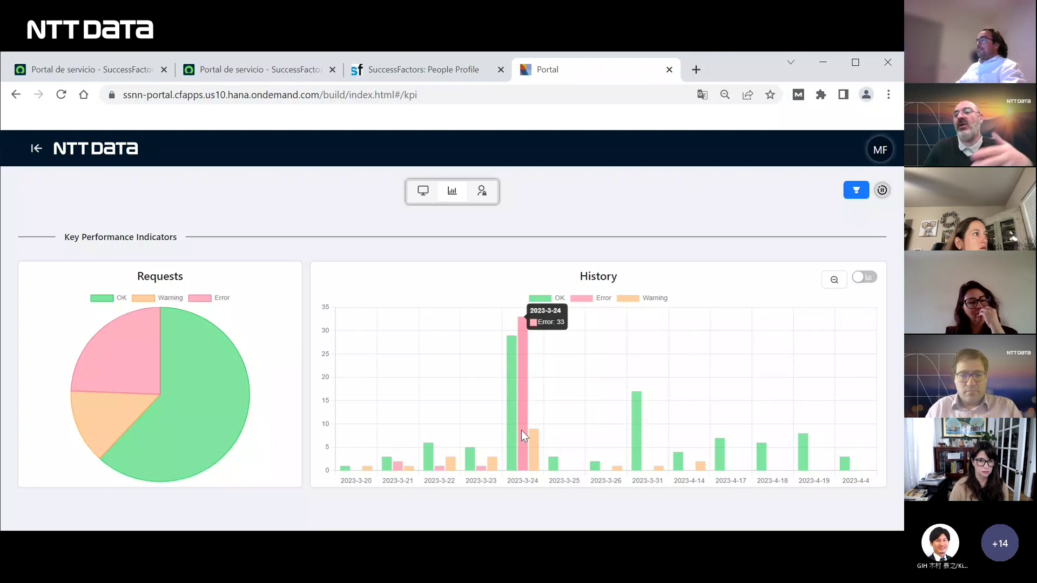
{"action": "mouse_move", "coordinate": [534, 443]}
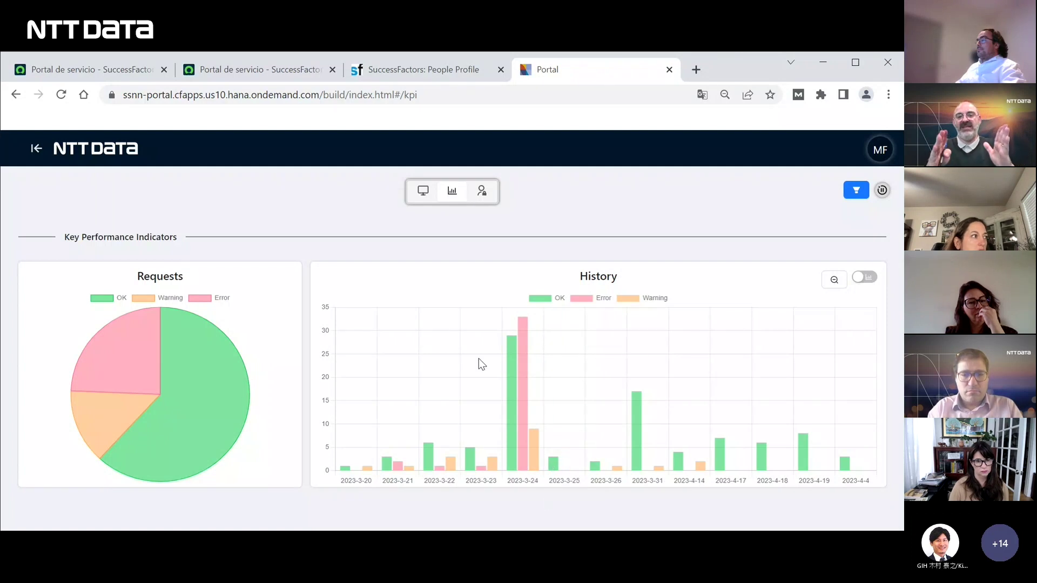
{"action": "scroll", "coordinate": [486, 359], "scroll_direction": "up", "scroll_amount": 5}
{"action": "scroll", "coordinate": [486, 359], "scroll_direction": "up", "scroll_amount": 2}
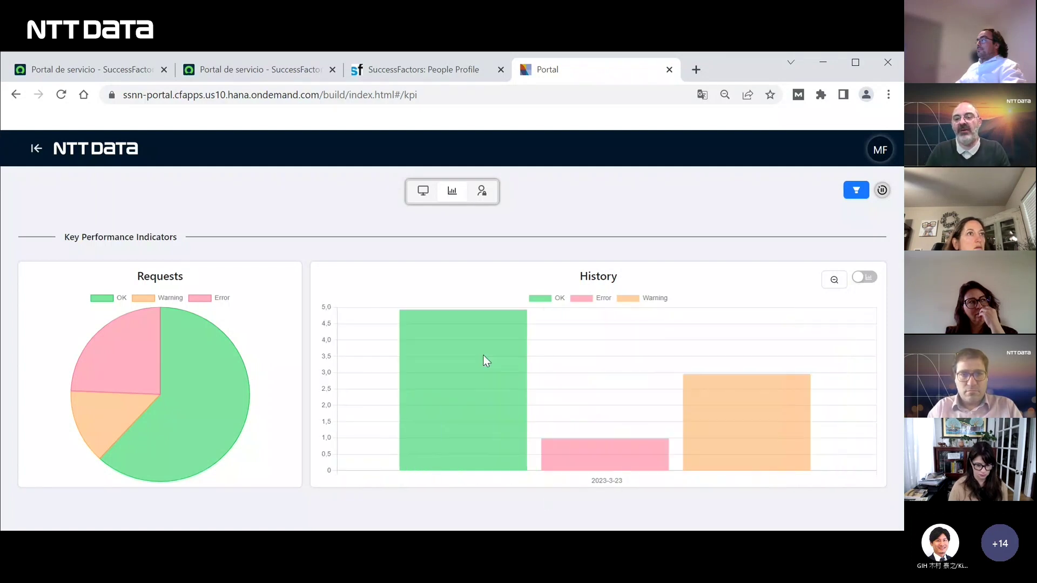
{"action": "left_click", "coordinate": [835, 280]}
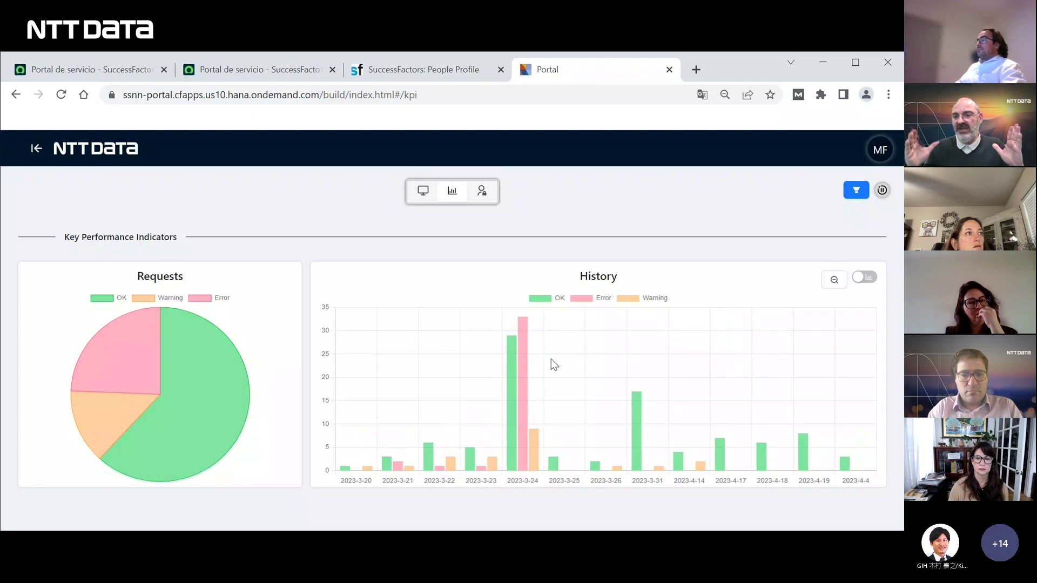
{"action": "left_click_drag", "start_coordinate": [475, 362], "coordinate": [634, 427]}
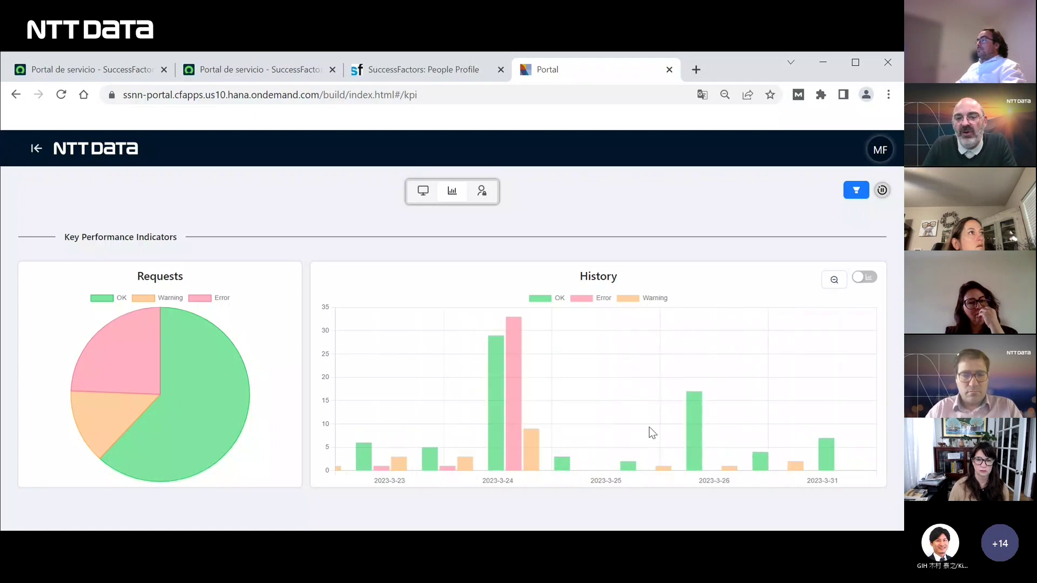
{"action": "left_click_drag", "start_coordinate": [492, 397], "coordinate": [493, 397]}
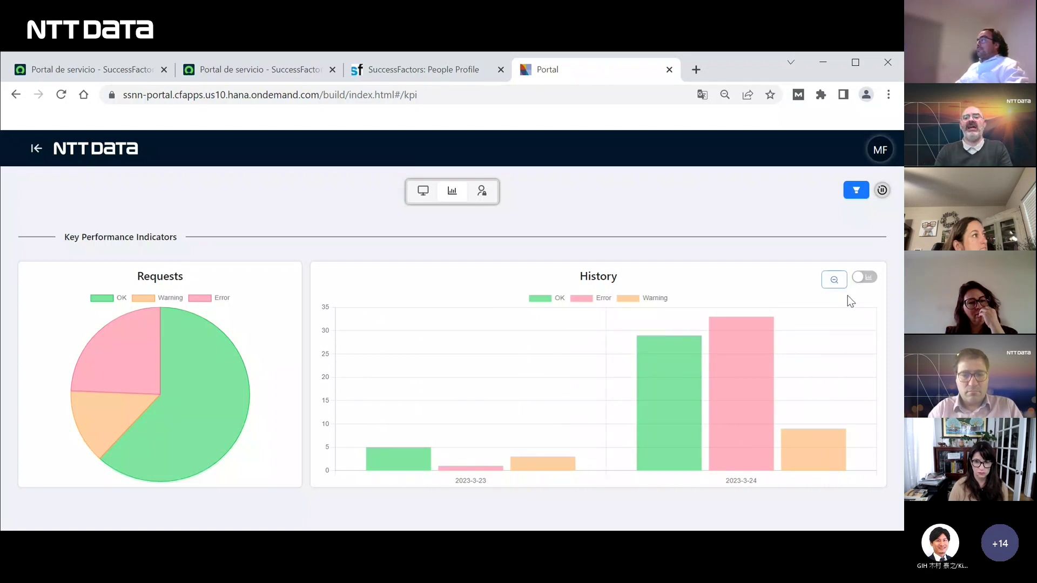
{"action": "left_click", "coordinate": [834, 280]}
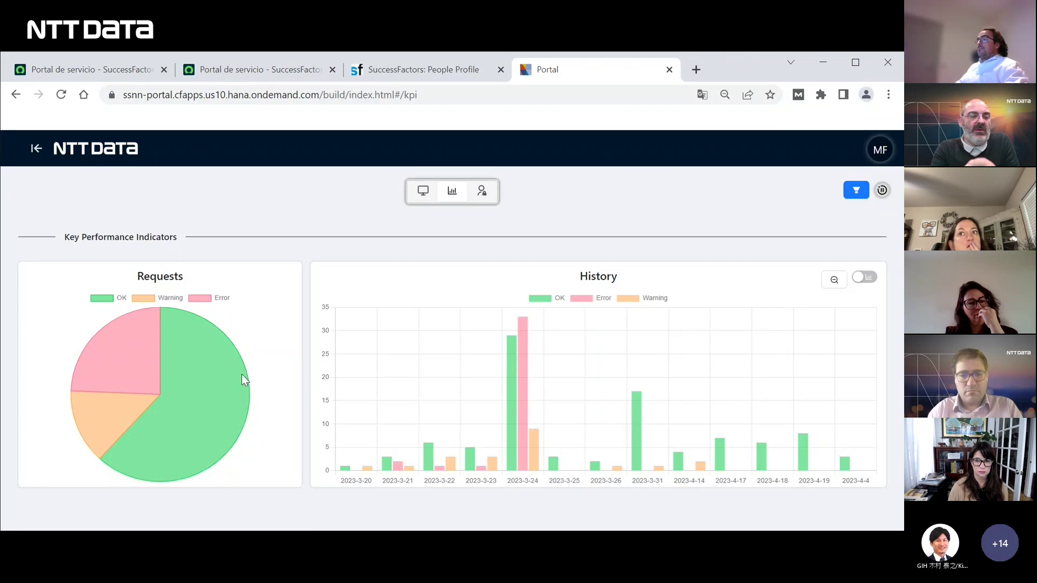
- List the requests with Error status from the Requests chart and examine the first request's ID, interface, date, source and destination
{"action": "mouse_move", "coordinate": [148, 336]}
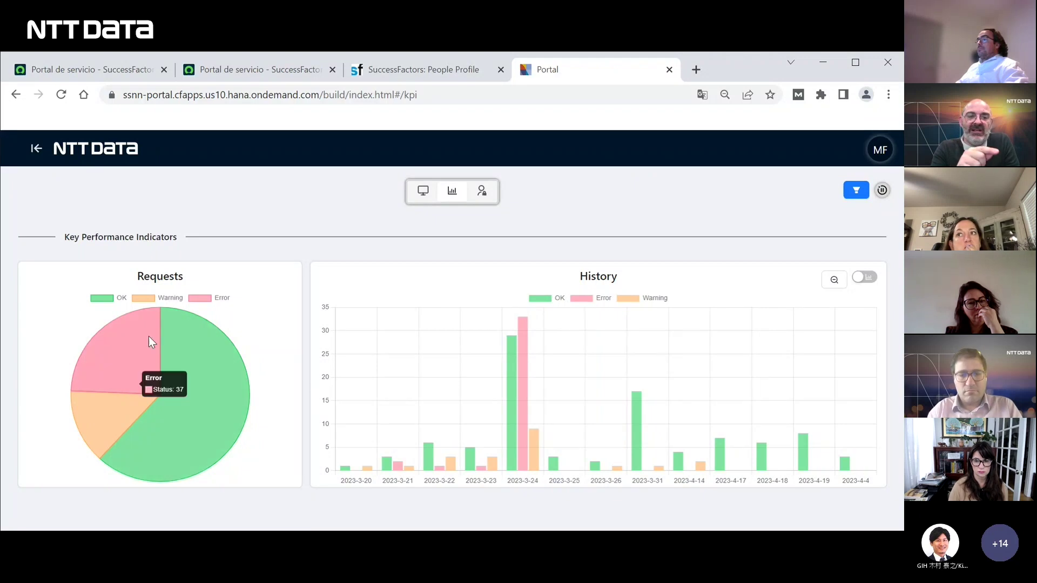
{"action": "left_click", "coordinate": [133, 372]}
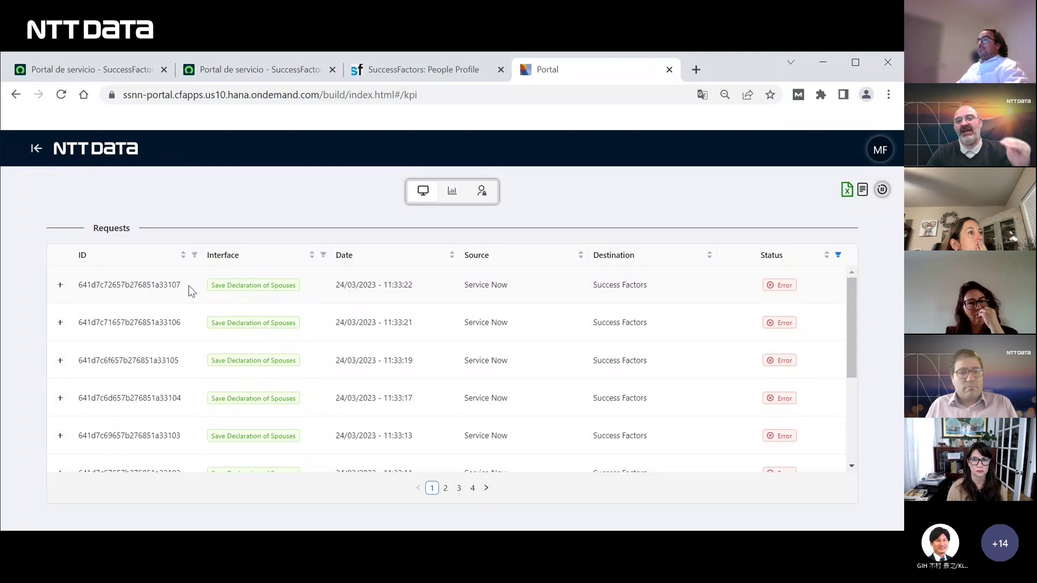
{"action": "left_click_drag", "start_coordinate": [189, 285], "coordinate": [74, 288]}
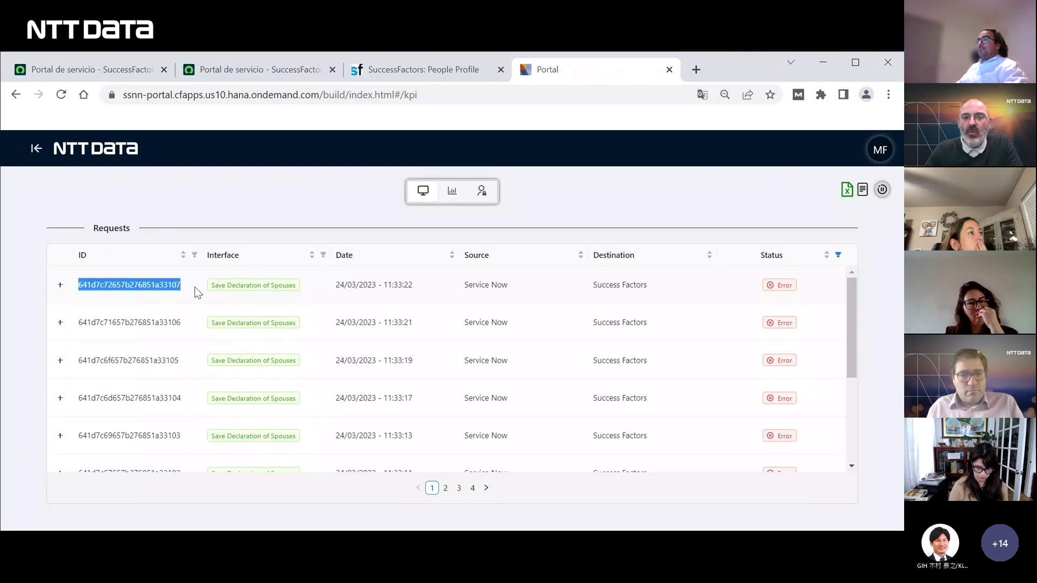
{"action": "triple_click", "coordinate": [244, 285]}
{"action": "left_click_drag", "start_coordinate": [348, 284], "coordinate": [415, 284]}
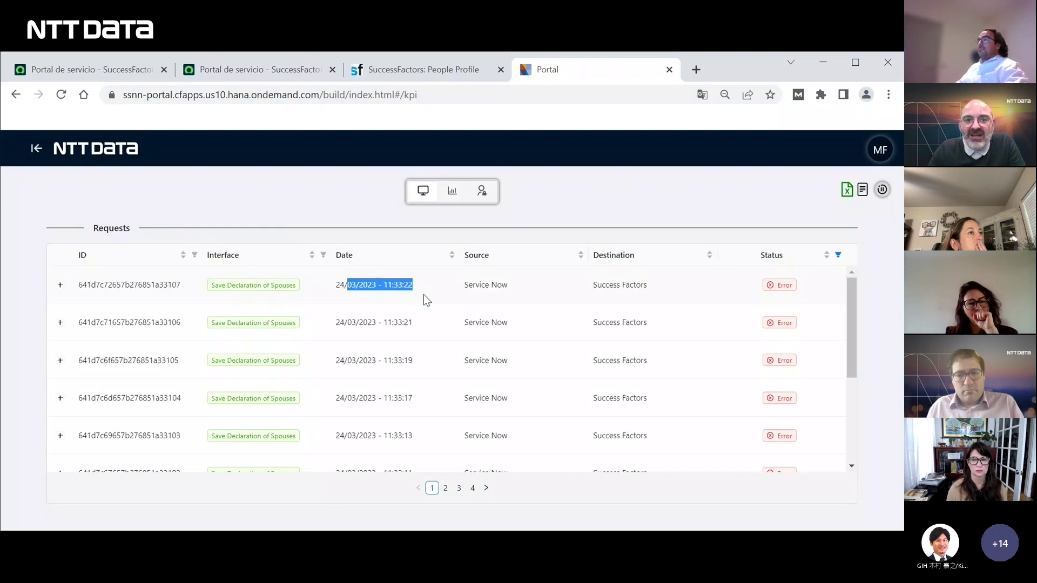
{"action": "left_click", "coordinate": [430, 293]}
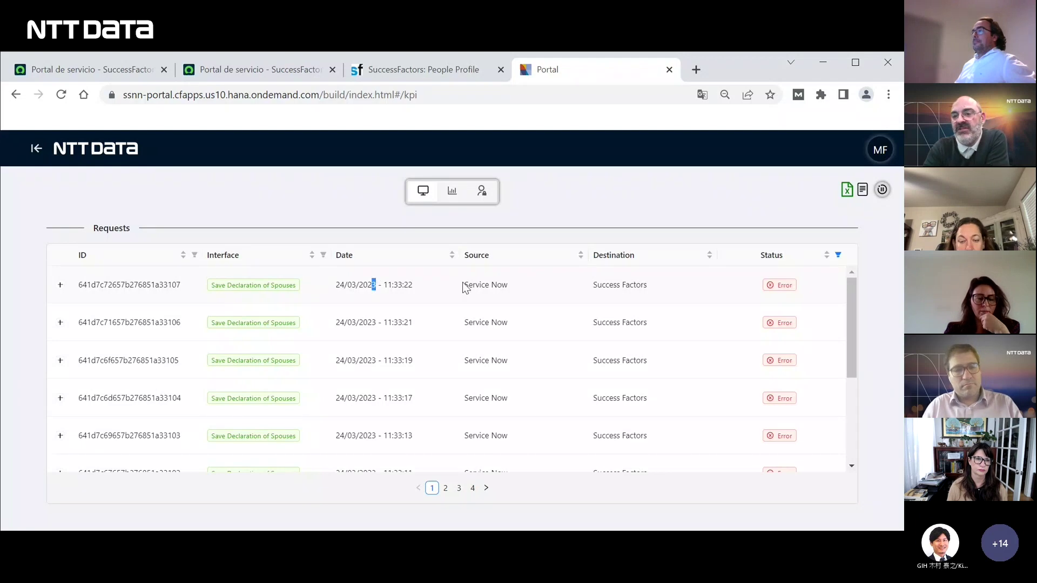
{"action": "left_click_drag", "start_coordinate": [467, 285], "coordinate": [502, 285]}
{"action": "left_click_drag", "start_coordinate": [602, 285], "coordinate": [650, 287]}
{"action": "left_click", "coordinate": [660, 287]}
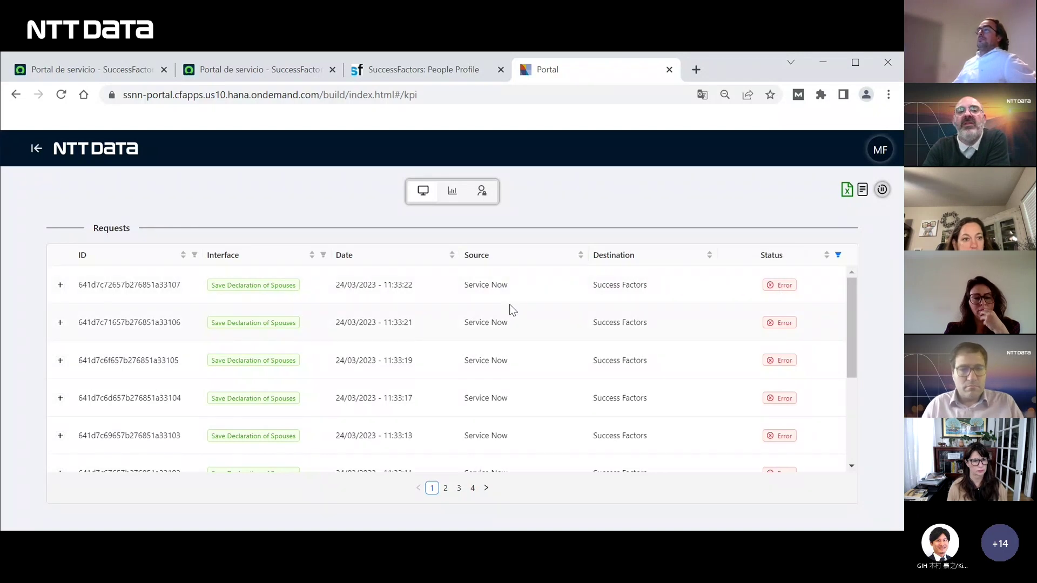
- Expand the first failed Save Declaration of Spouses request and examine its URL and method
{"action": "left_click", "coordinate": [60, 284]}
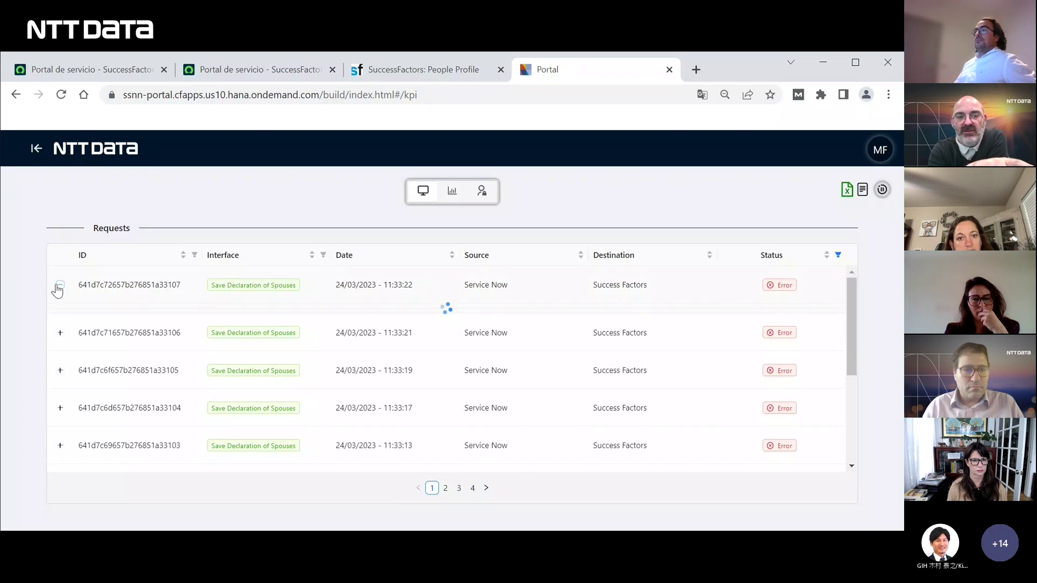
{"action": "scroll", "coordinate": [199, 367], "scroll_direction": "down", "scroll_amount": 1}
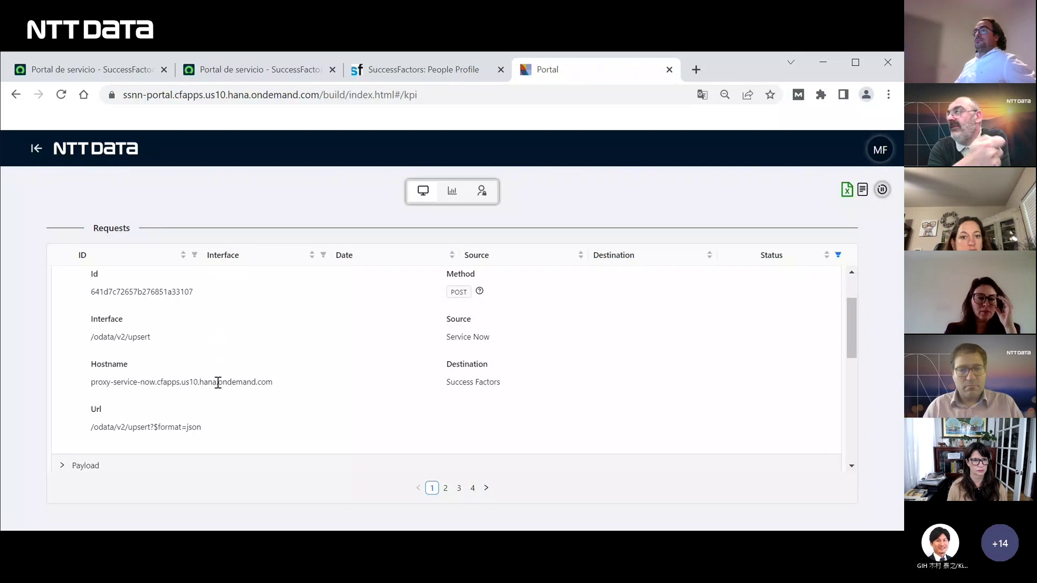
{"action": "double_click", "coordinate": [184, 426]}
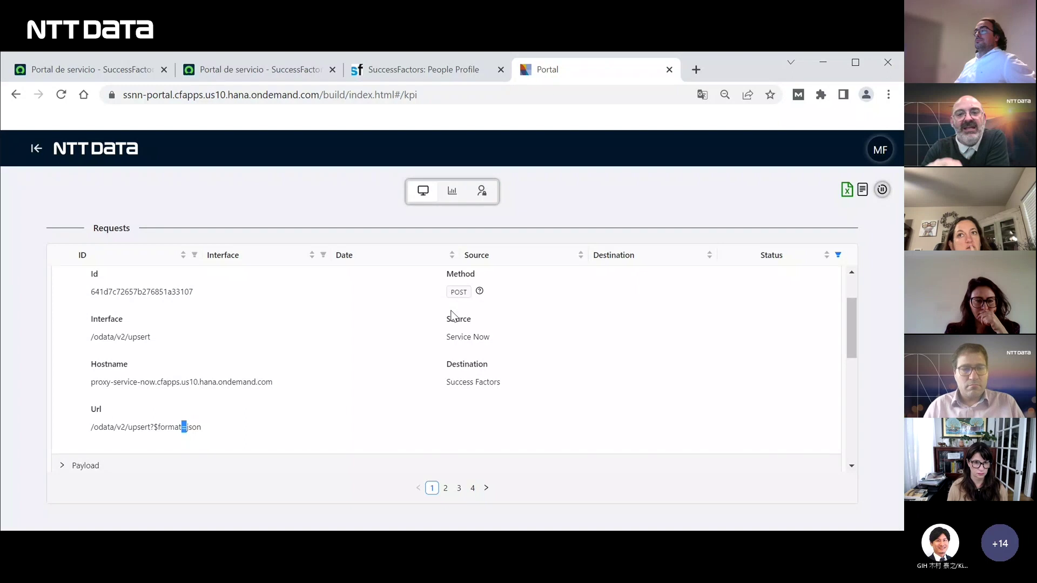
{"action": "left_click", "coordinate": [417, 321]}
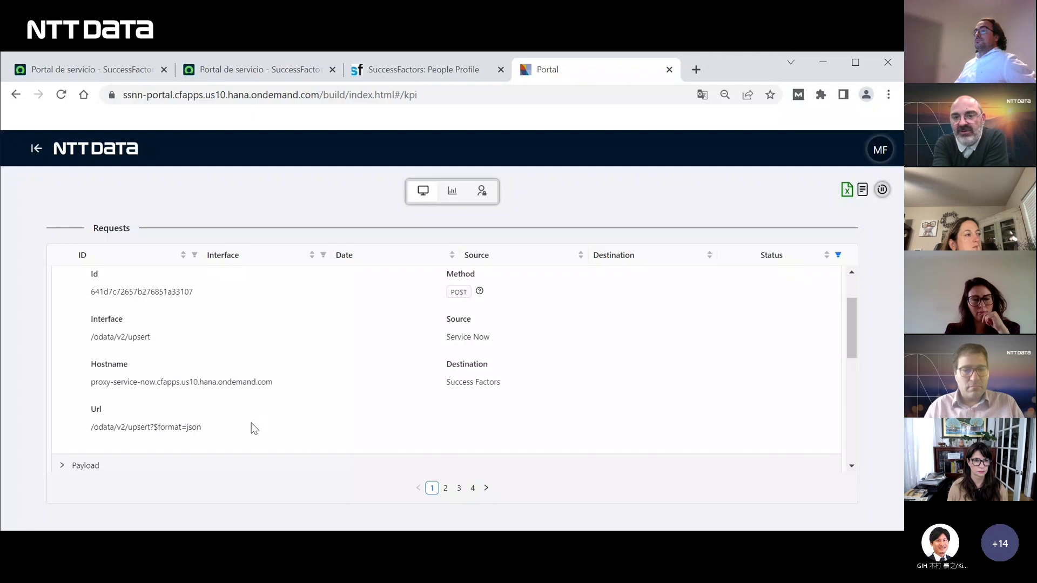
- Expand the request's Payload section and show the fields of the Request object
{"action": "left_click", "coordinate": [61, 466]}
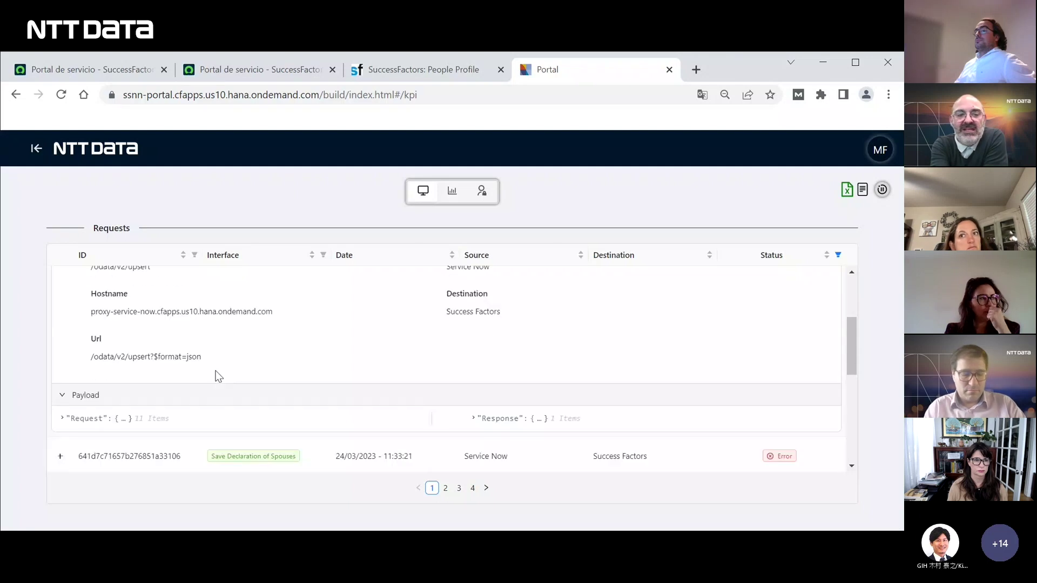
{"action": "scroll", "coordinate": [189, 370], "scroll_direction": "down", "scroll_amount": 1}
{"action": "left_click", "coordinate": [127, 350]}
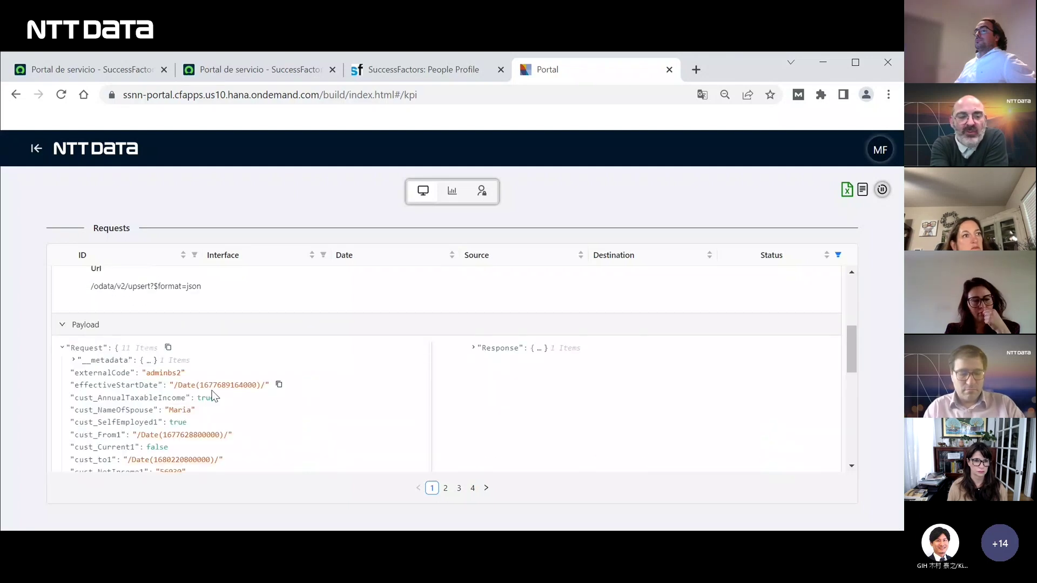
- Expand the Response object down to its first item and read the full error message
{"action": "scroll", "coordinate": [216, 391], "scroll_direction": "down", "scroll_amount": 1}
{"action": "left_click", "coordinate": [543, 280]}
{"action": "left_click", "coordinate": [520, 290]}
{"action": "left_click", "coordinate": [522, 302]}
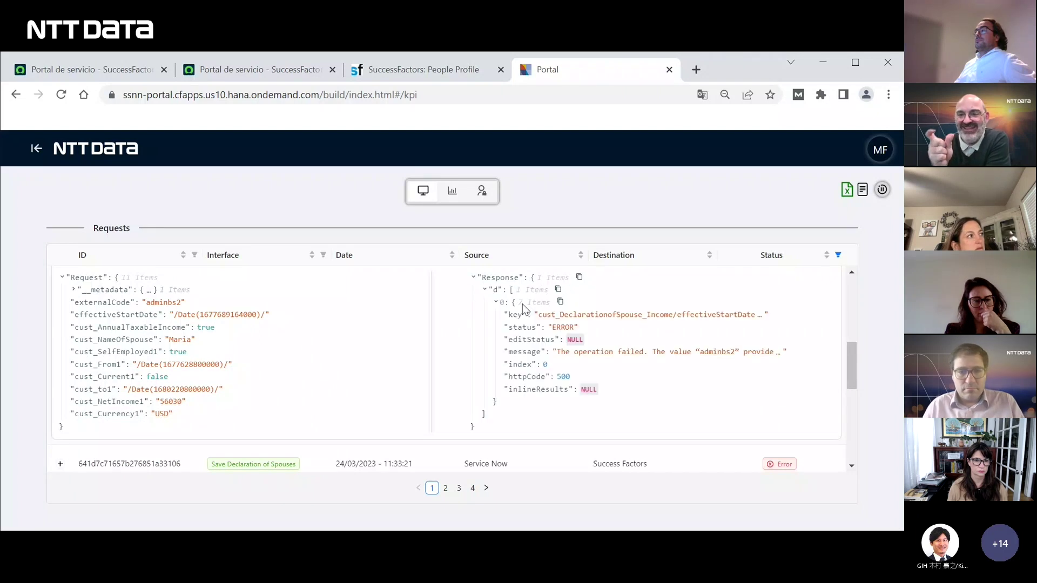
{"action": "left_click", "coordinate": [572, 359]}
{"action": "left_click_drag", "start_coordinate": [507, 365], "coordinate": [703, 387]}
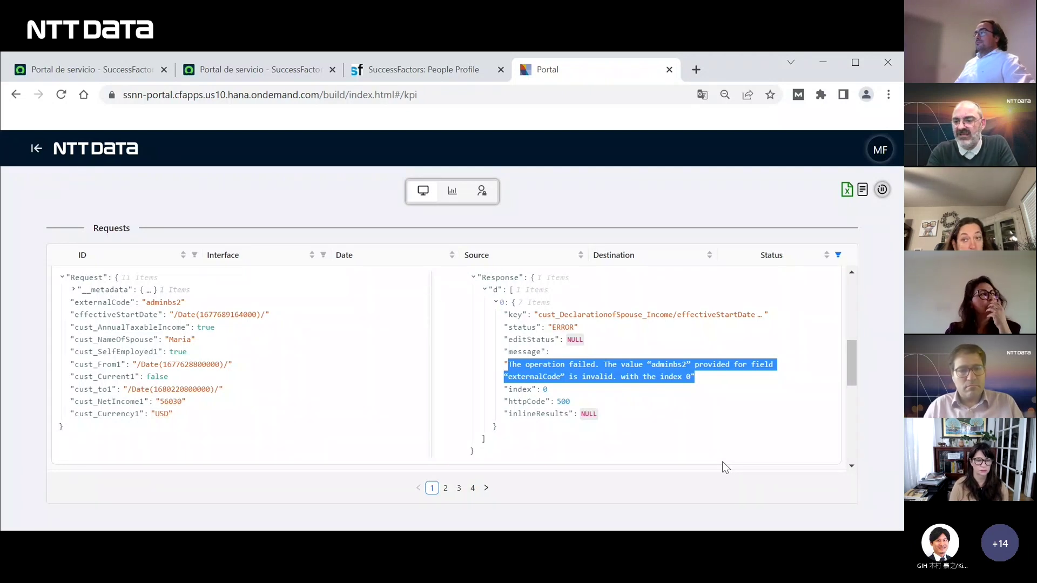
{"action": "left_click", "coordinate": [728, 374]}
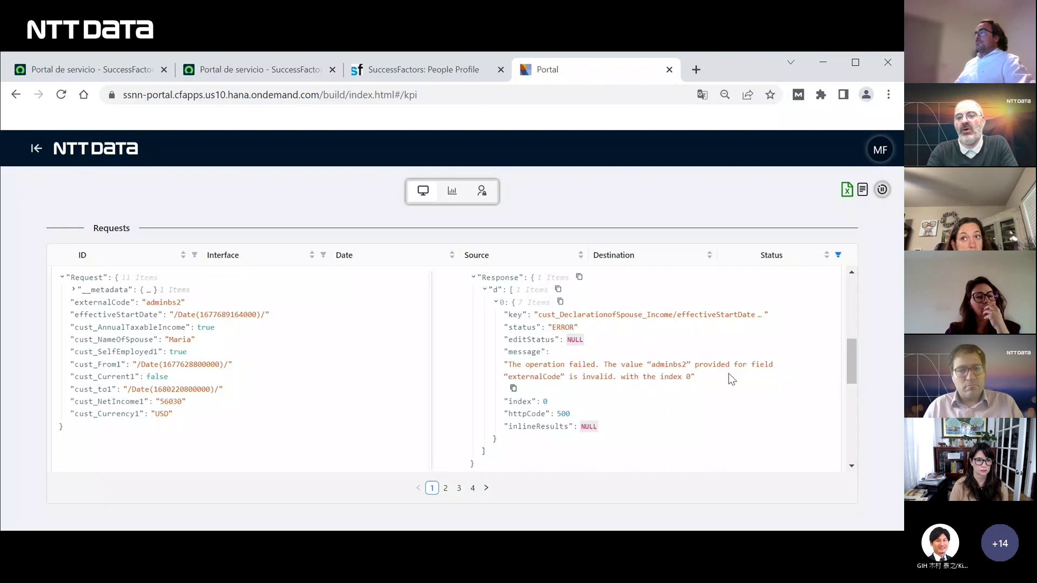